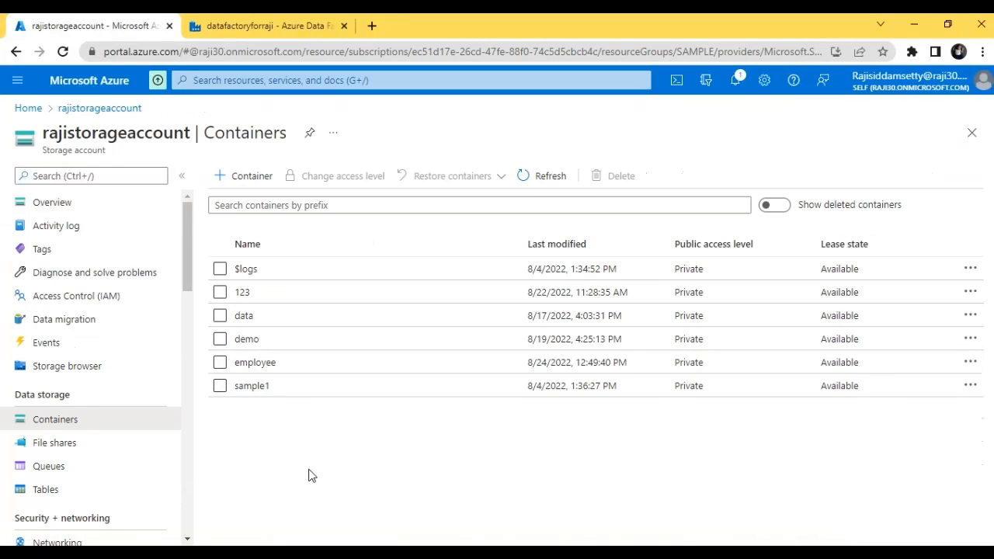
Step: Open the input folder inside the employee container to view its source files
click(256, 363)
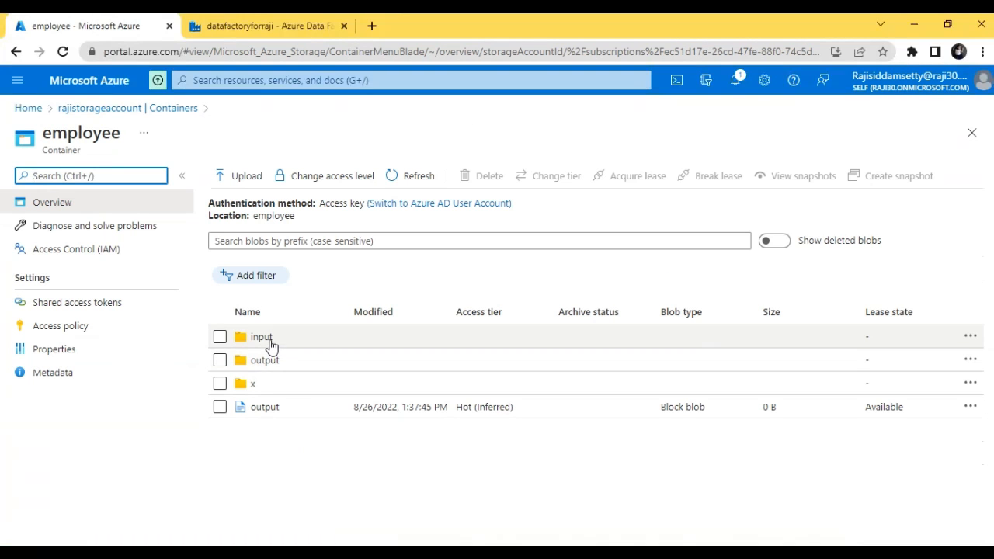
click(269, 342)
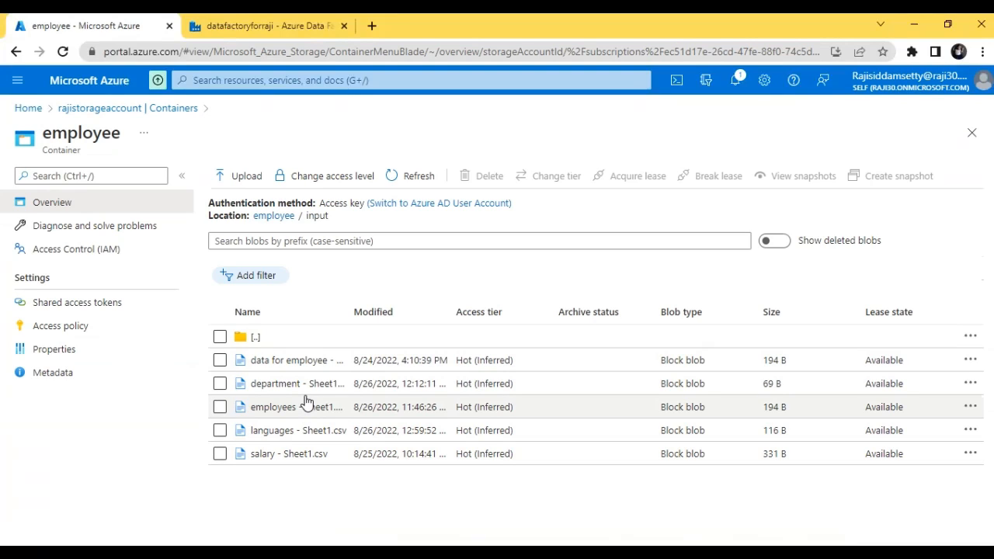
Step: Switch to Azure Data Factory and create a new pipeline named dynamic
click(223, 20)
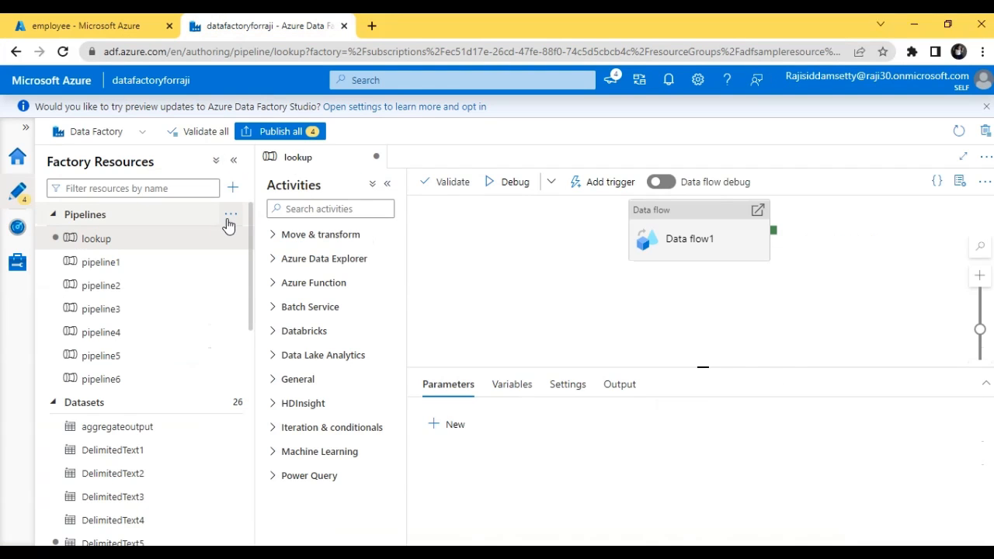
click(229, 218)
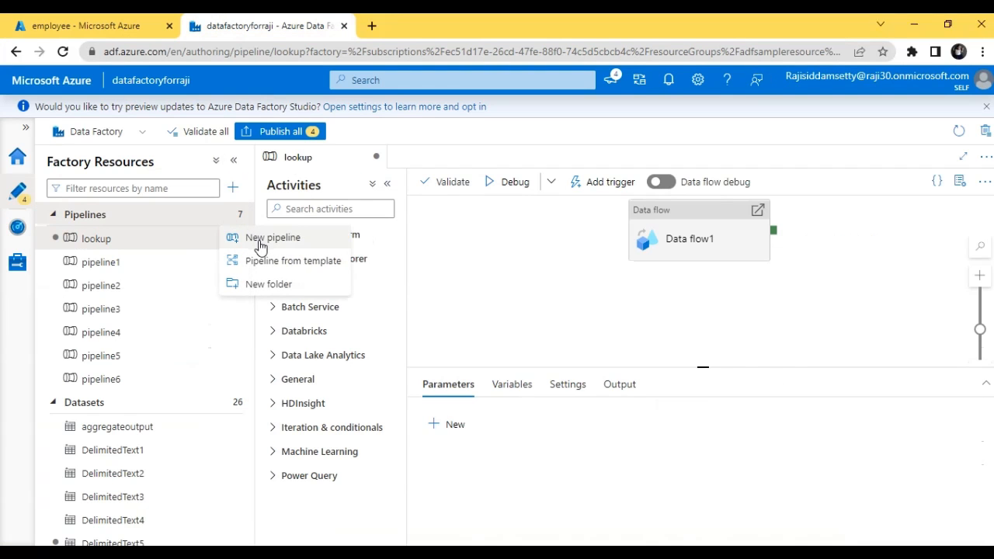
click(260, 237)
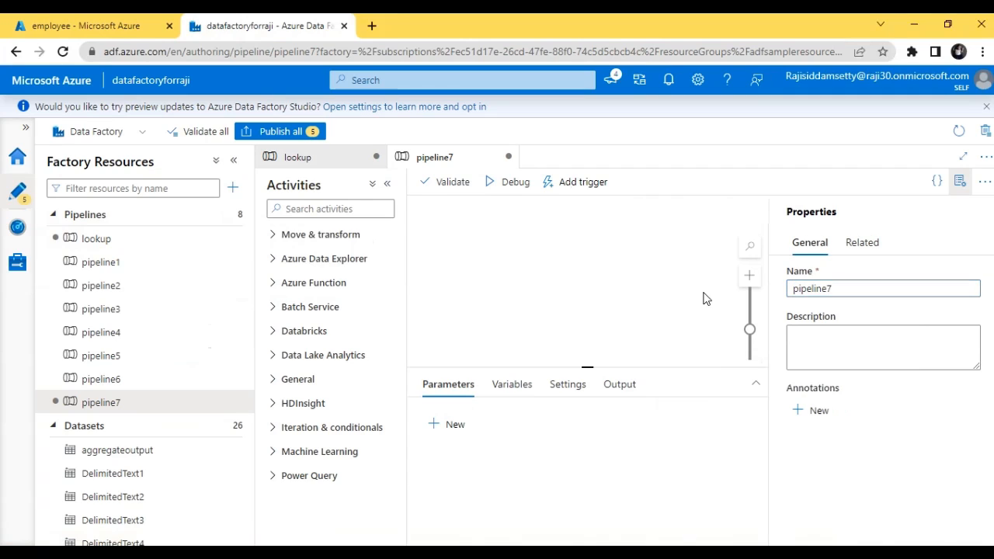
double_click(885, 284)
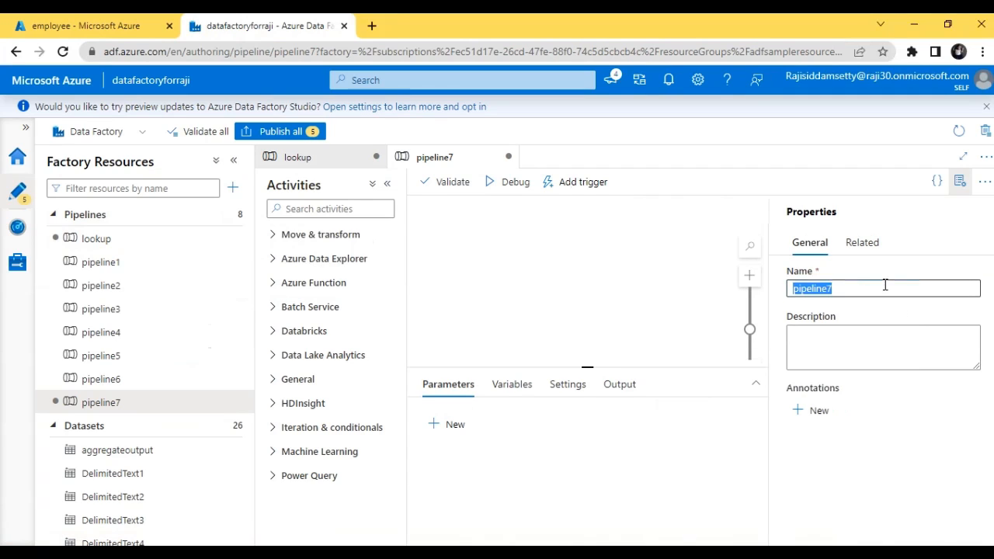
click(884, 285)
text(dy)
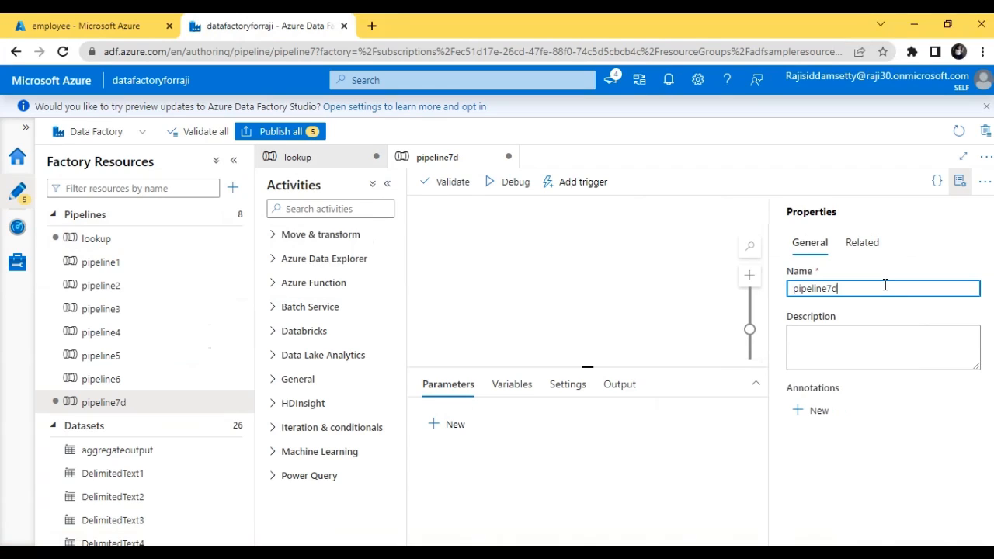
key(ctrl+a)
key(BackSpace)
text(dy)
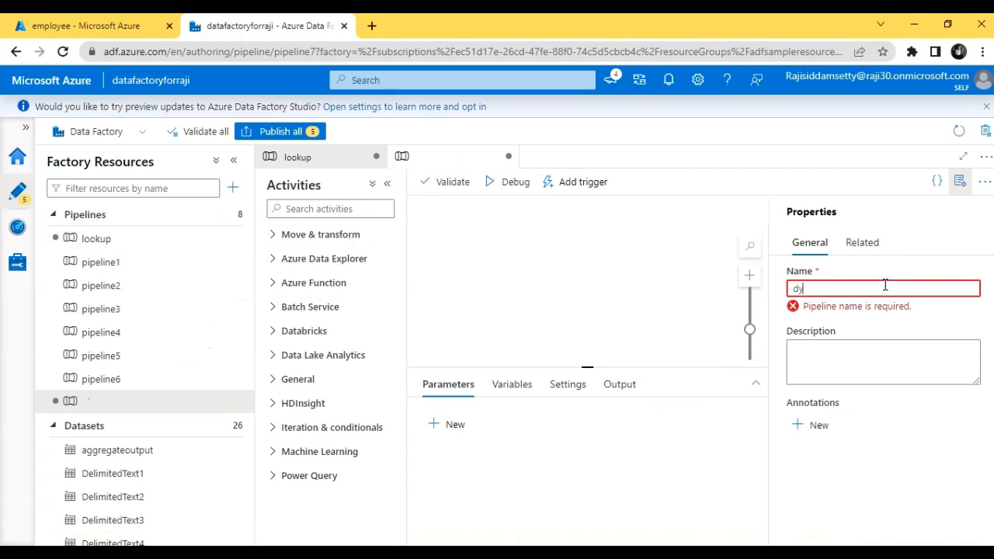
text(namic)
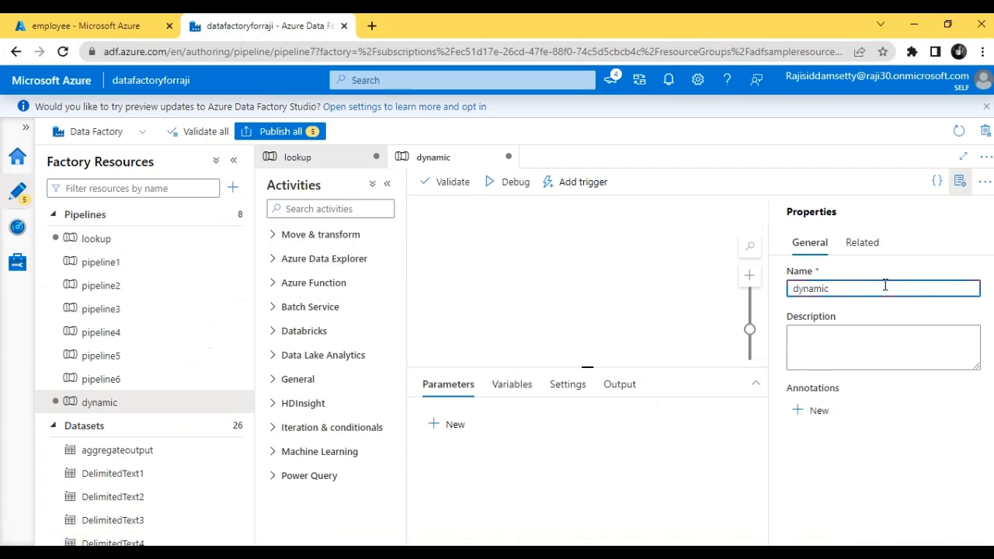
click(500, 262)
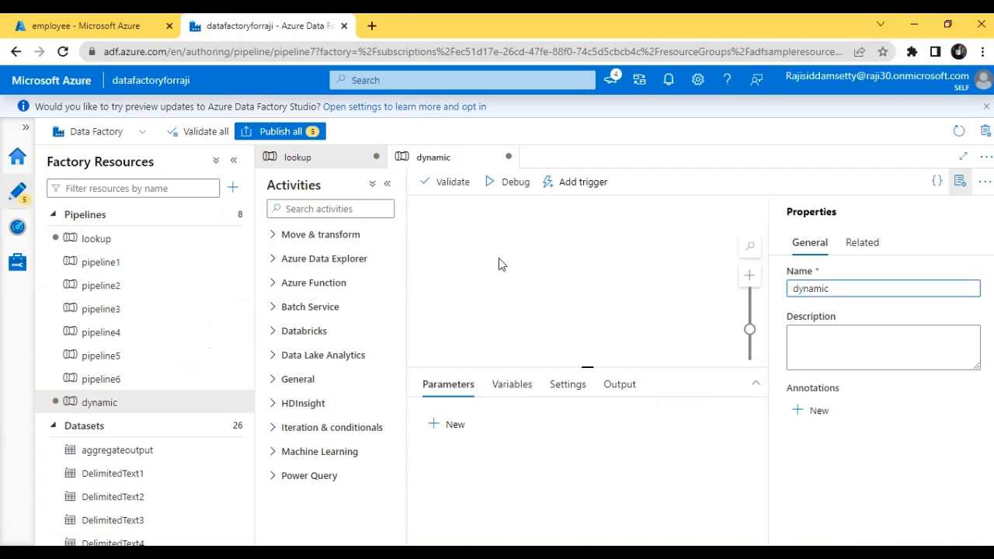
Step: Find the Get Metadata activity with the search term "get" and add it to the dynamic pipeline's canvas
click(308, 208)
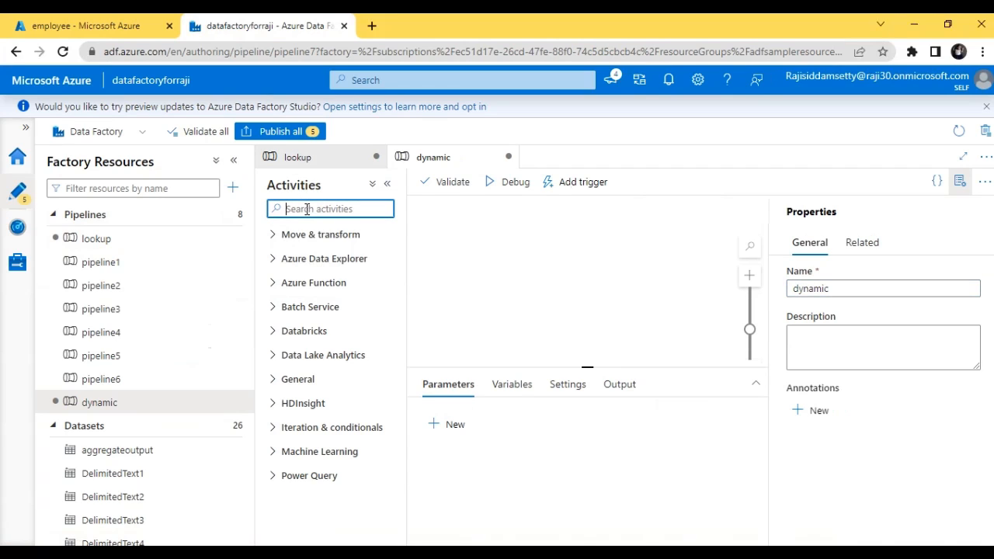
text(get)
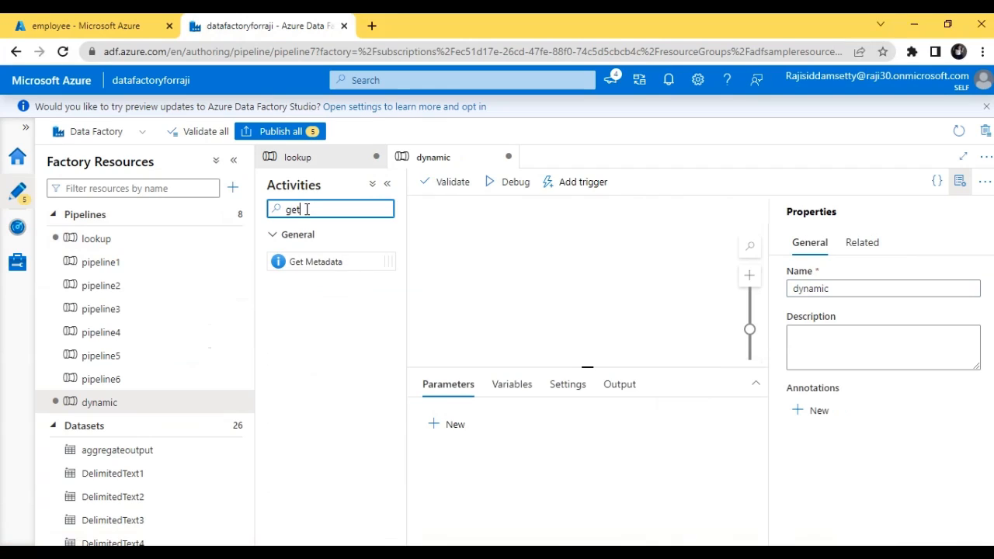
drag(317, 261, 504, 248)
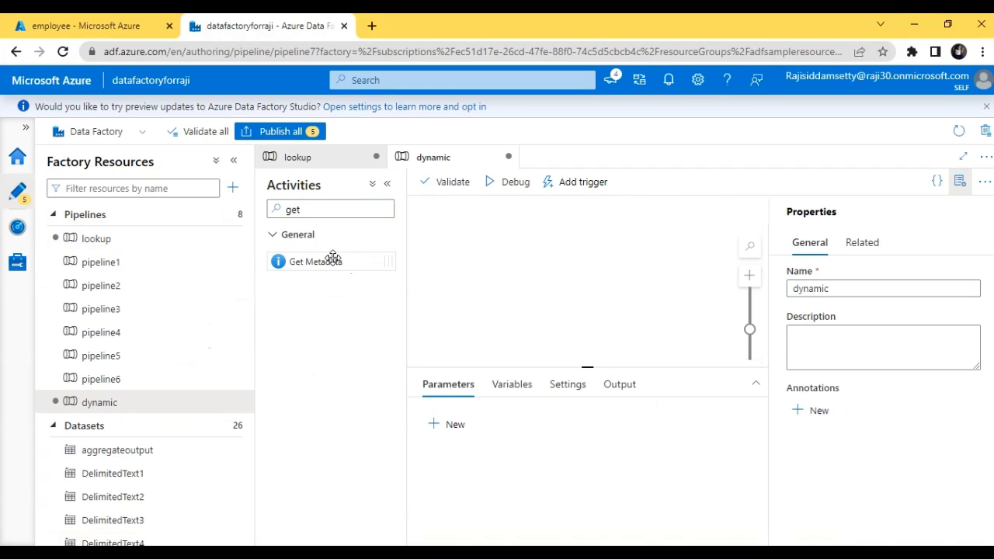
drag(331, 259, 512, 229)
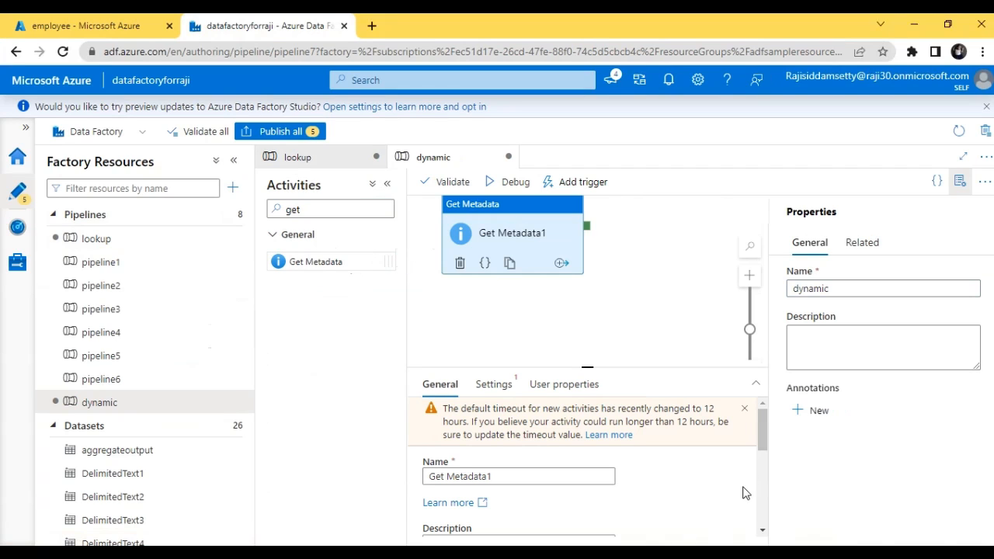
Step: Rename the Get Metadata activity as getdatafromsource
click(514, 473)
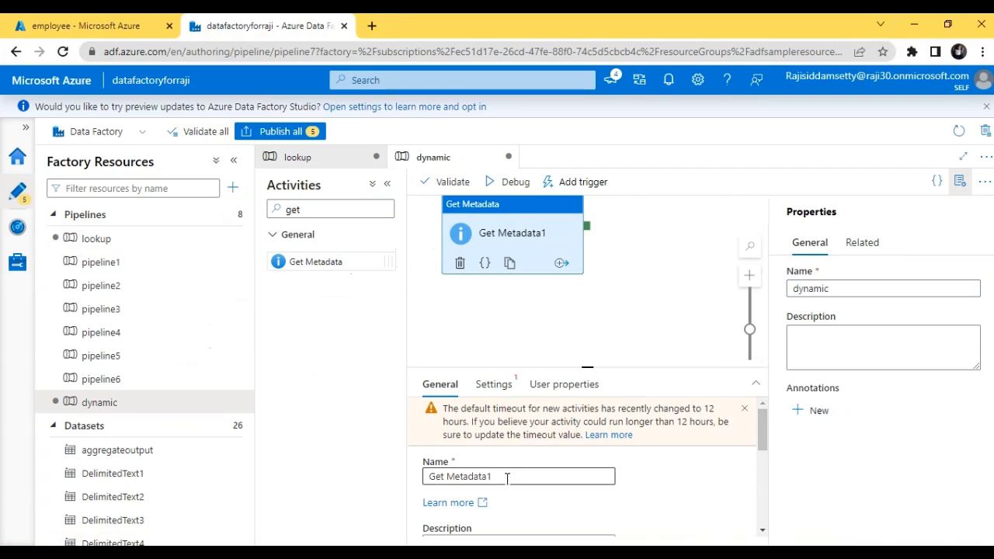
drag(505, 474, 414, 480)
key(BackSpace)
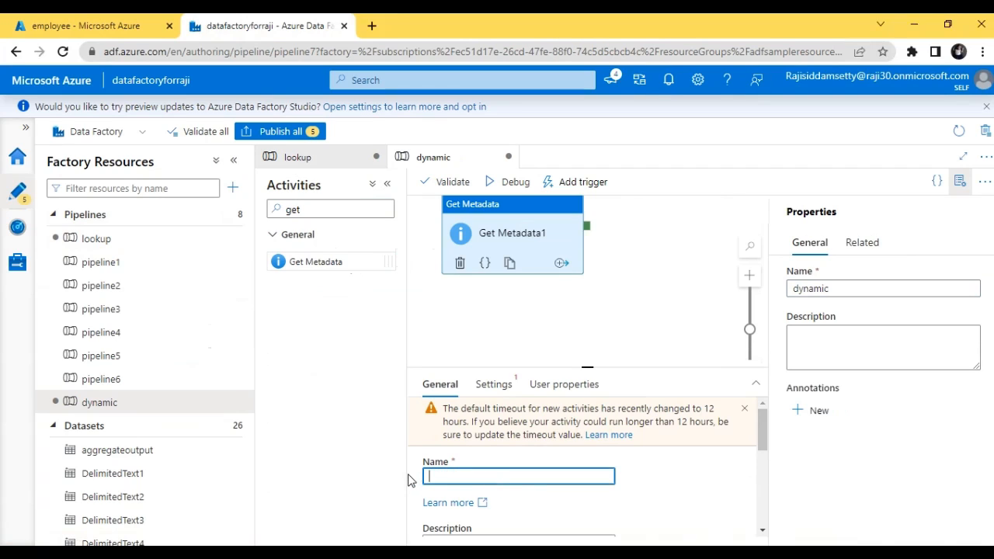
text(getdatafro)
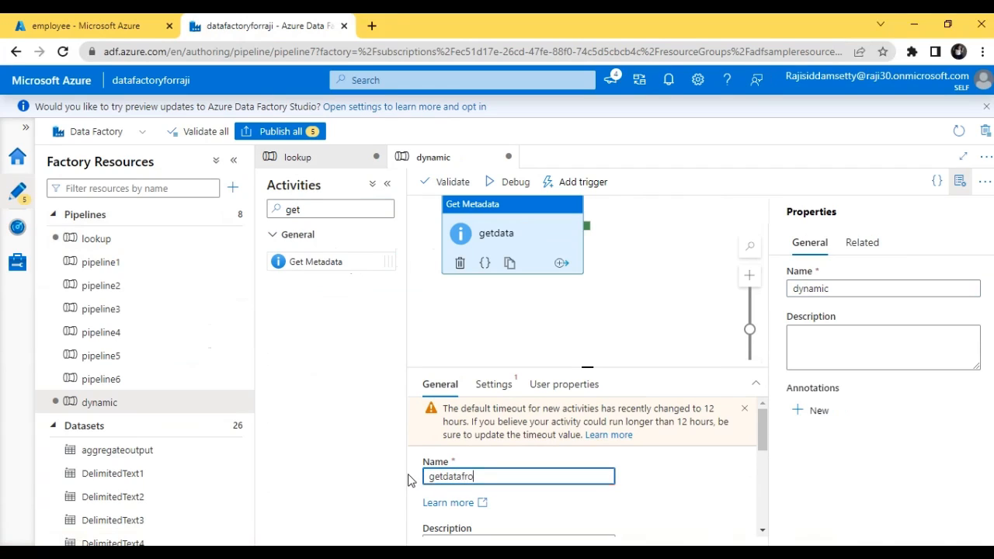
text(msource)
Step: Start a new dataset for the getdatafromsource activity, using Azure Blob Storage as data store and DelimitedText as format
click(485, 385)
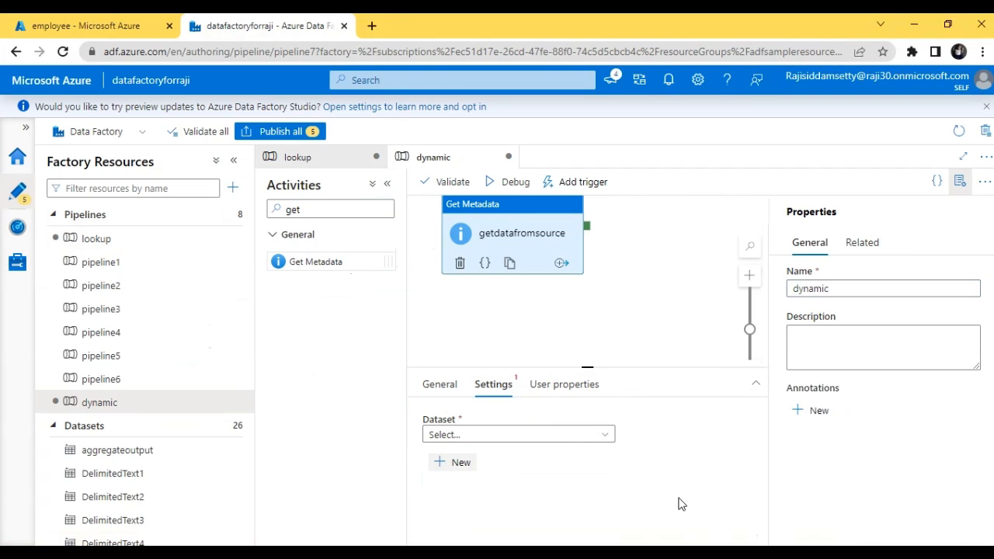
click(449, 463)
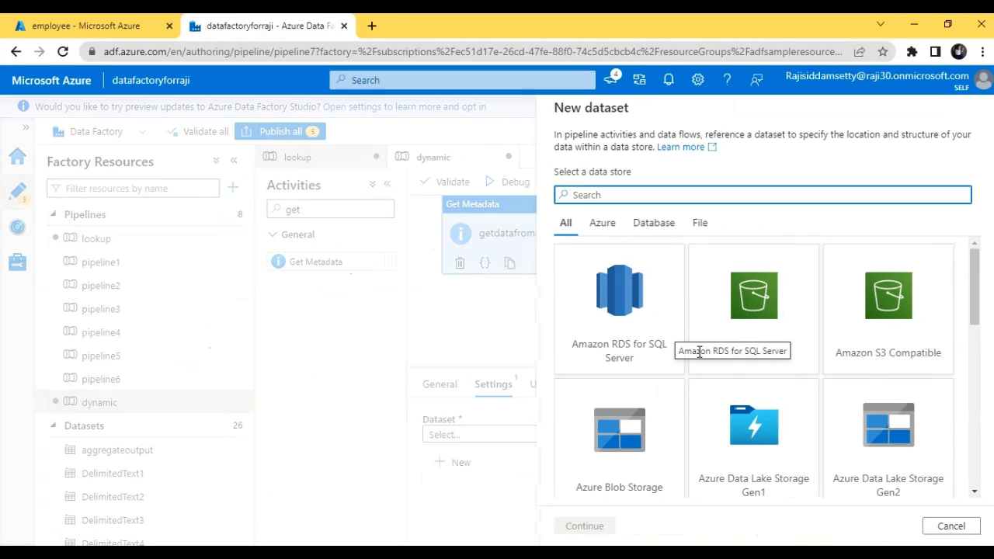
text(az)
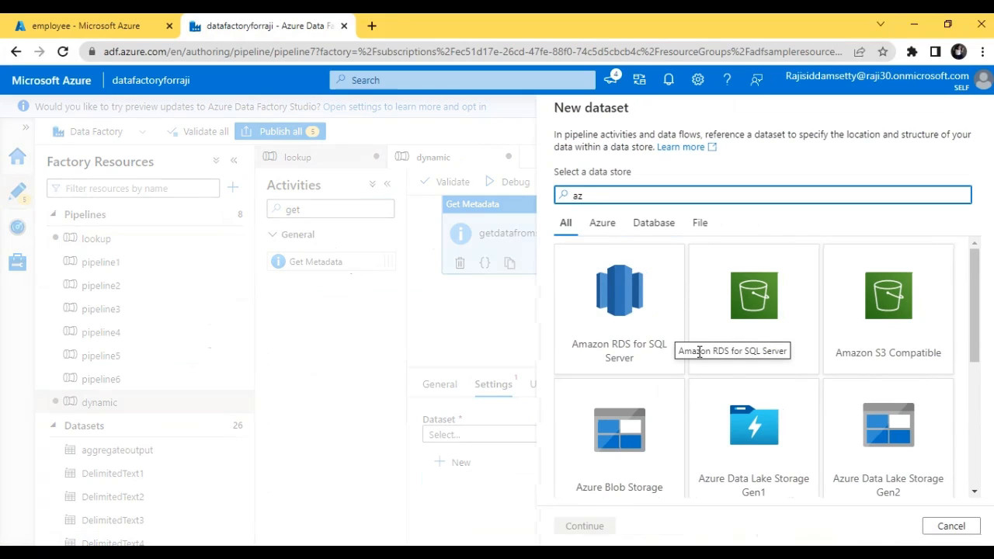
text(ur)
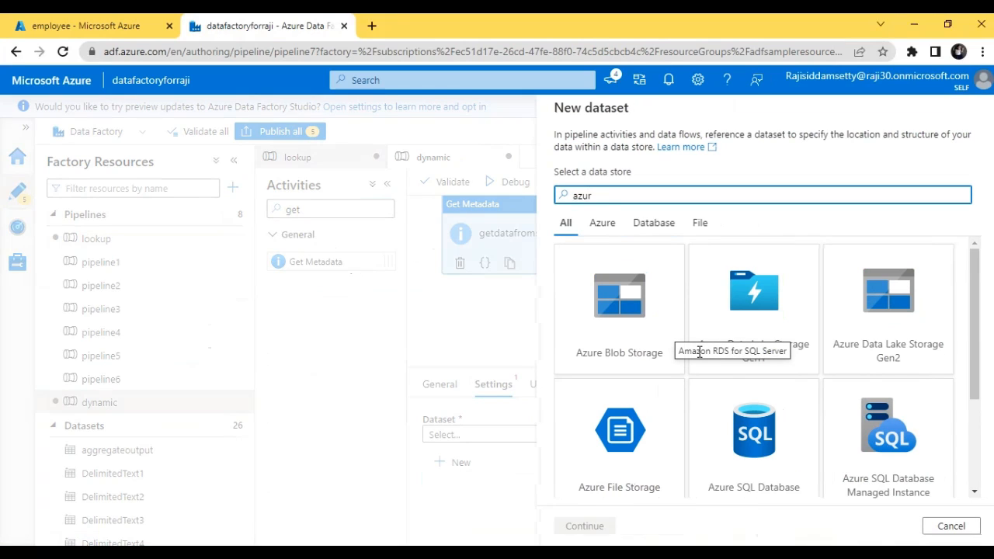
click(639, 349)
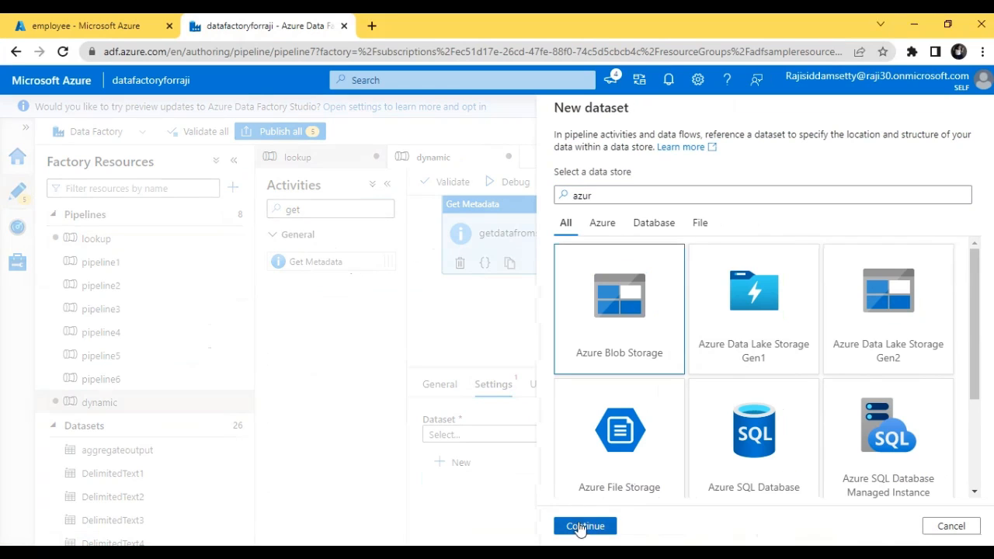
click(584, 526)
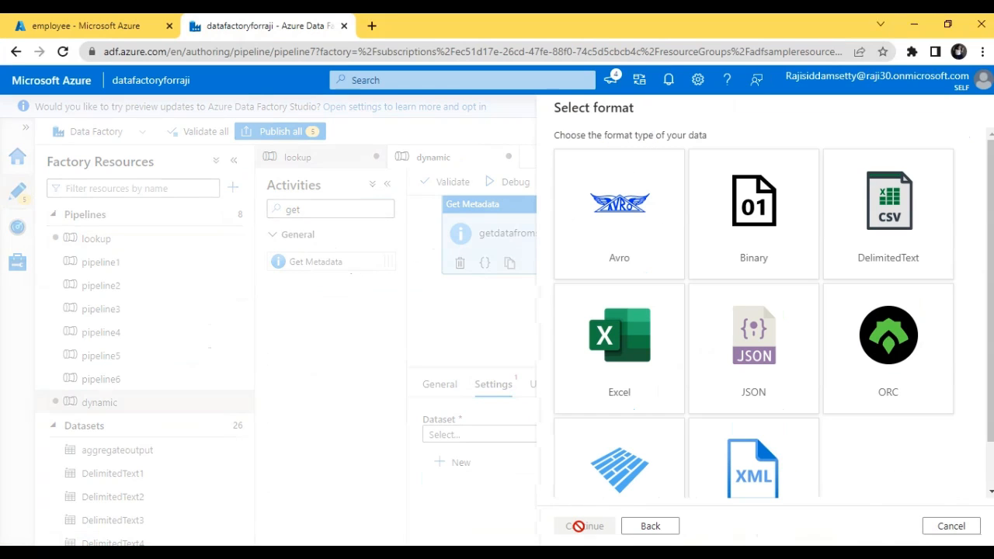
click(872, 266)
click(584, 525)
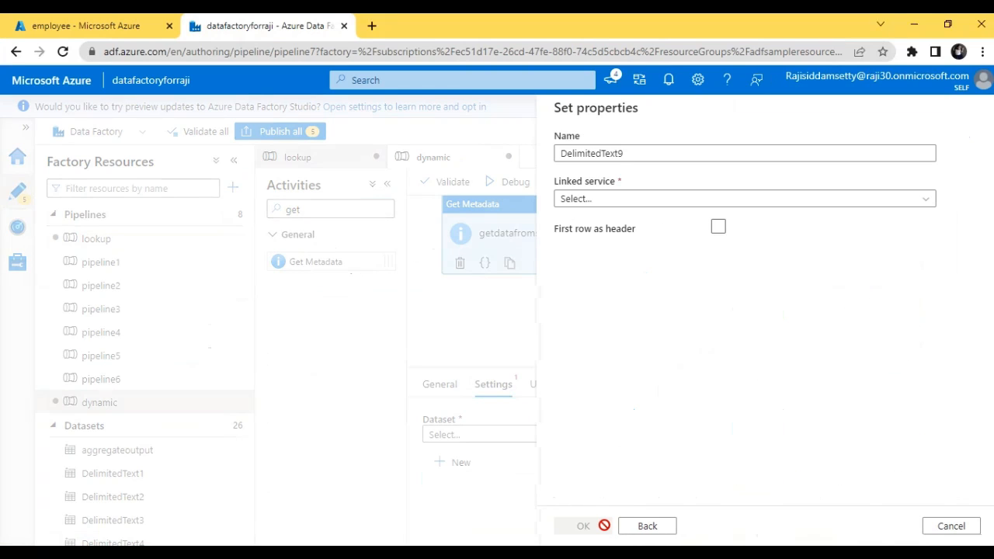
Step: Name the new dataset dynamicinput and enable First row as header
drag(659, 153, 553, 156)
key(BackSpace)
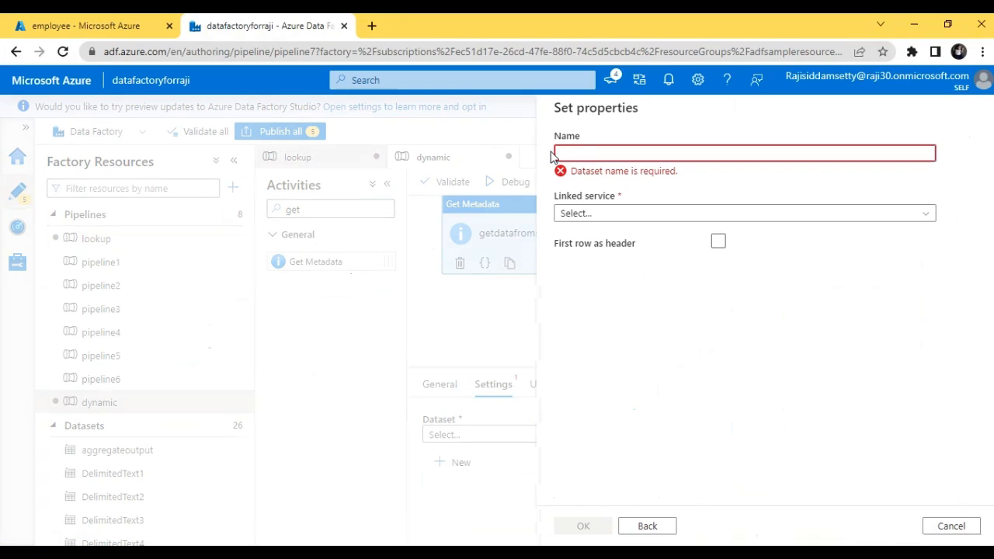
text(dyna)
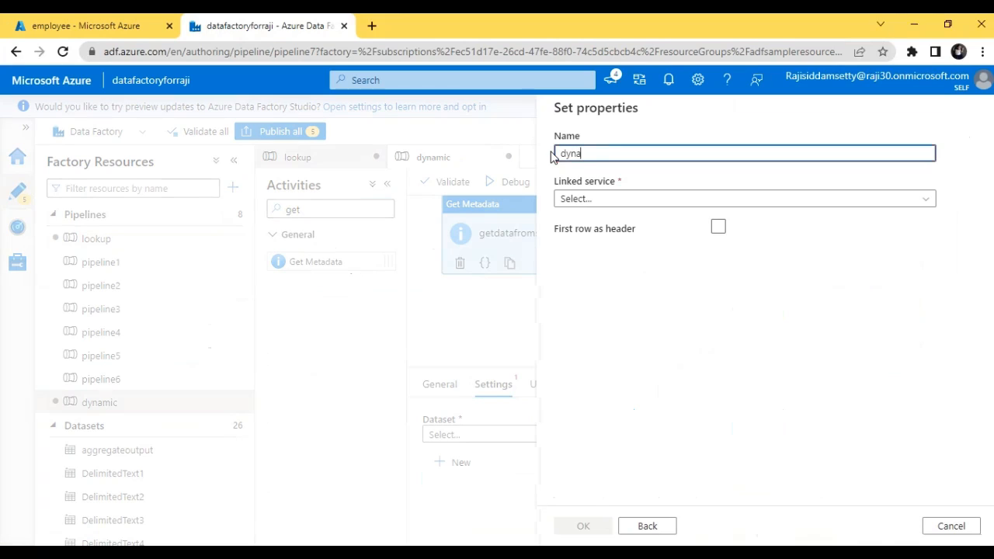
text(micinput)
click(718, 228)
click(718, 229)
Step: Link the dataset to samplelinkedservice, set its file path to the employee/input folder, and create it
click(684, 200)
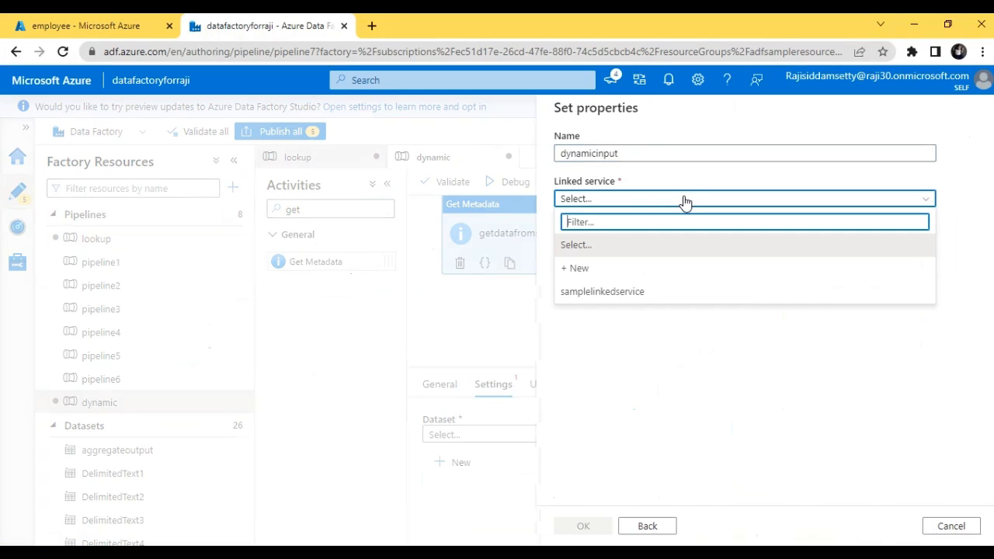
click(642, 293)
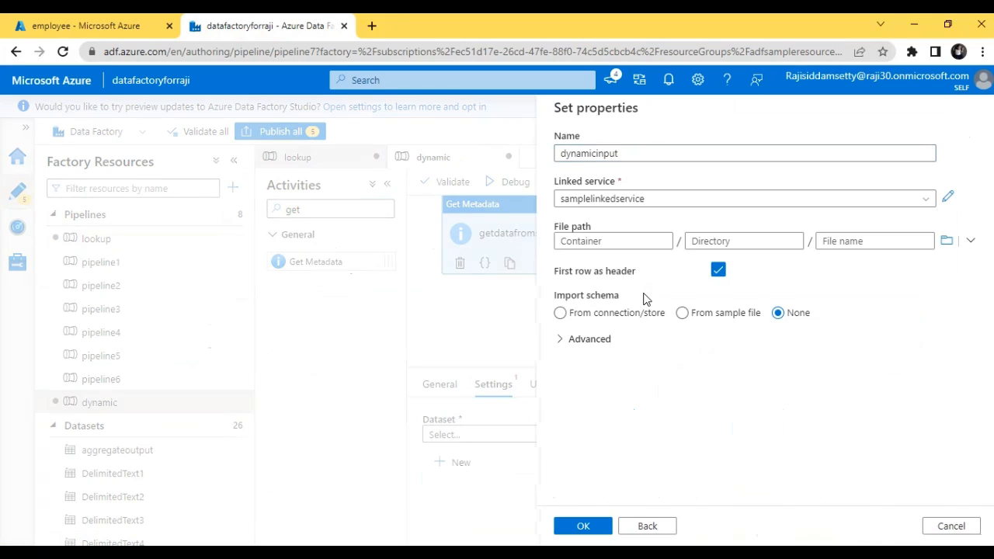
click(947, 242)
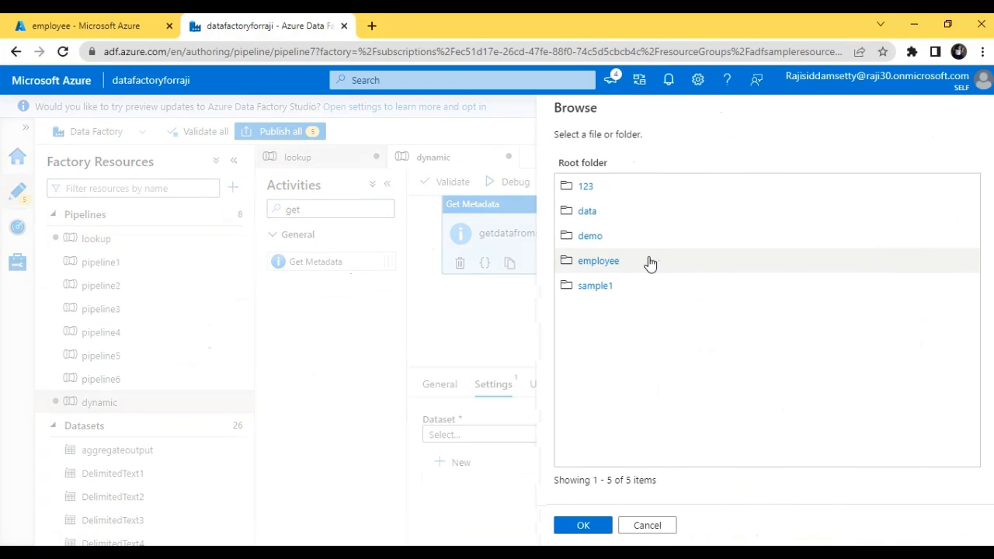
click(610, 263)
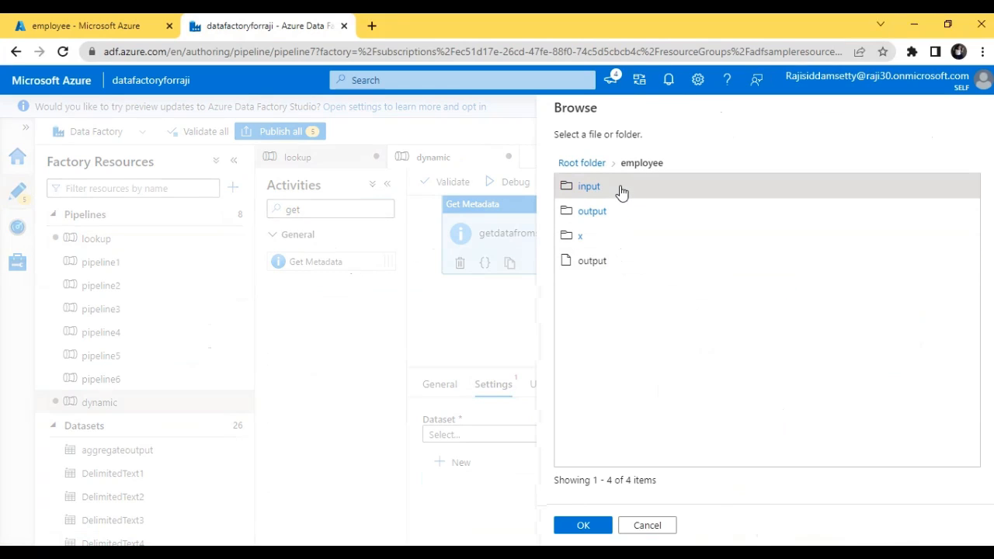
click(621, 192)
click(582, 526)
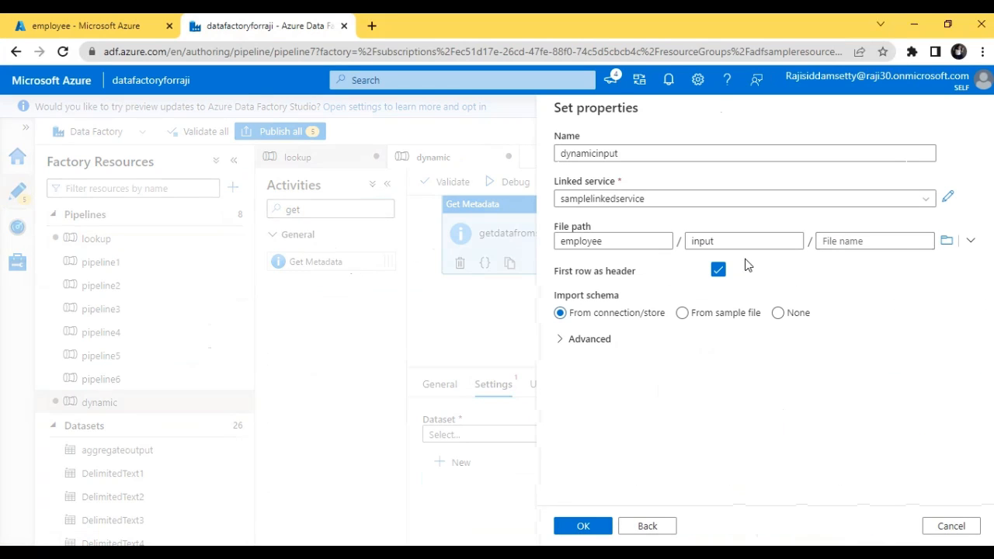
click(581, 529)
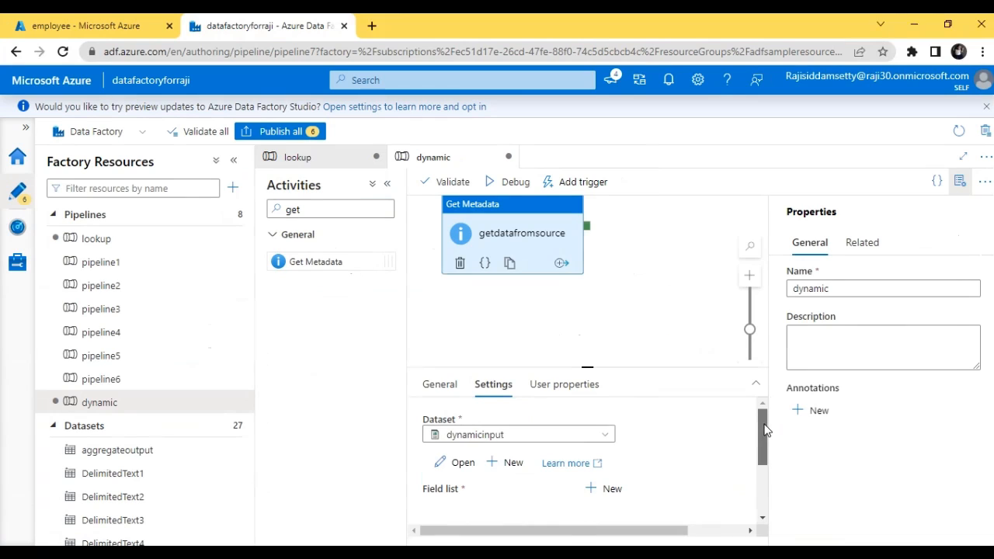
Step: Add a Child items argument to the field list of the getdatafromsource activity and select its row
drag(764, 431, 765, 464)
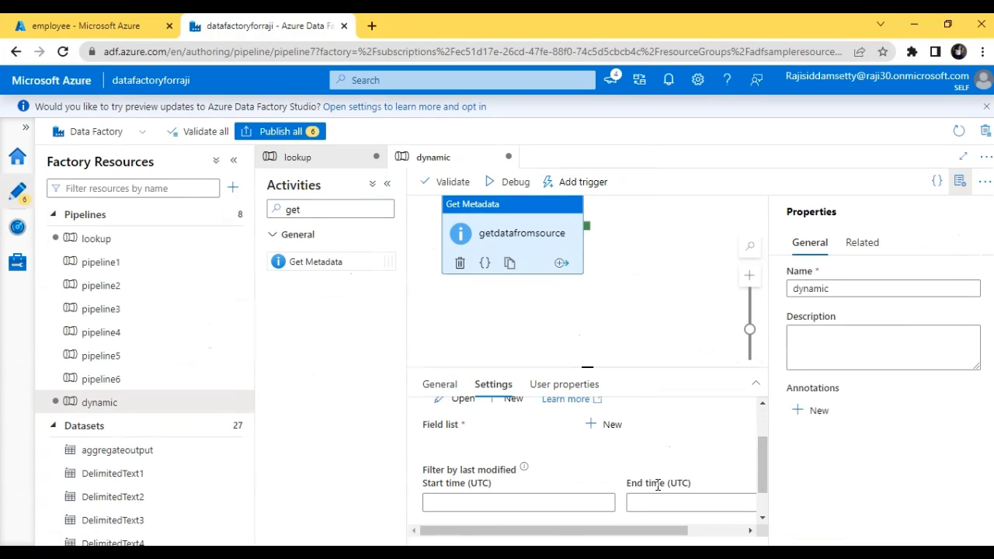
click(609, 425)
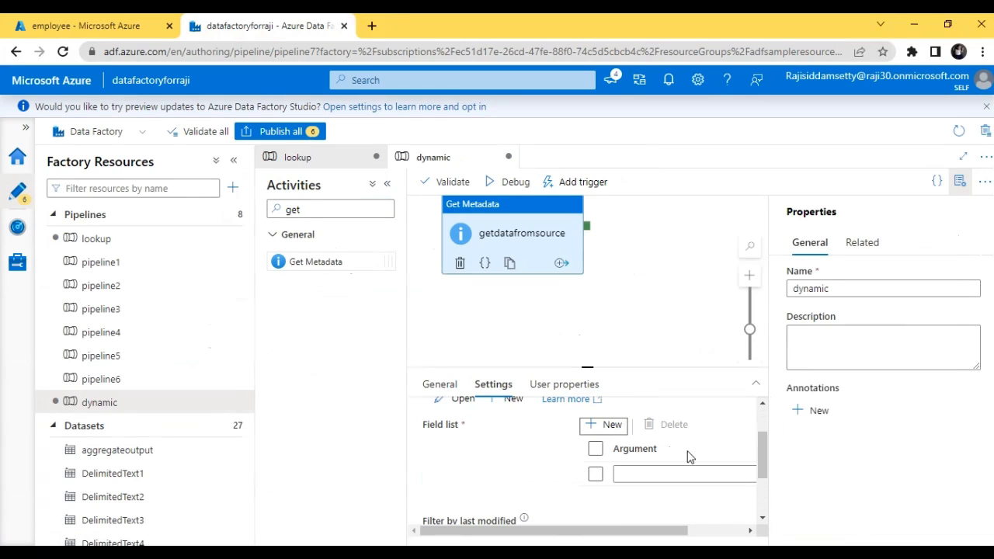
click(660, 475)
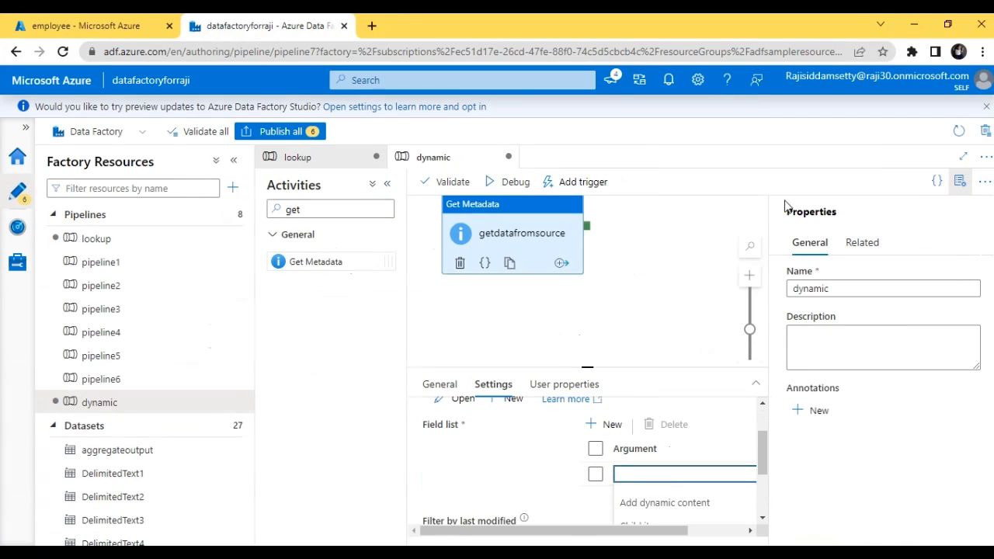
click(961, 164)
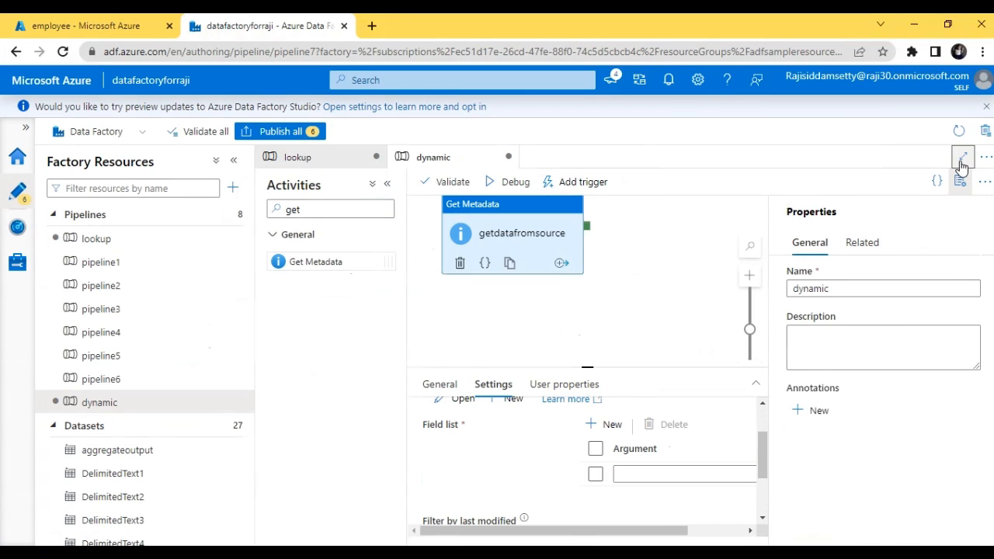
drag(762, 442, 765, 471)
click(513, 444)
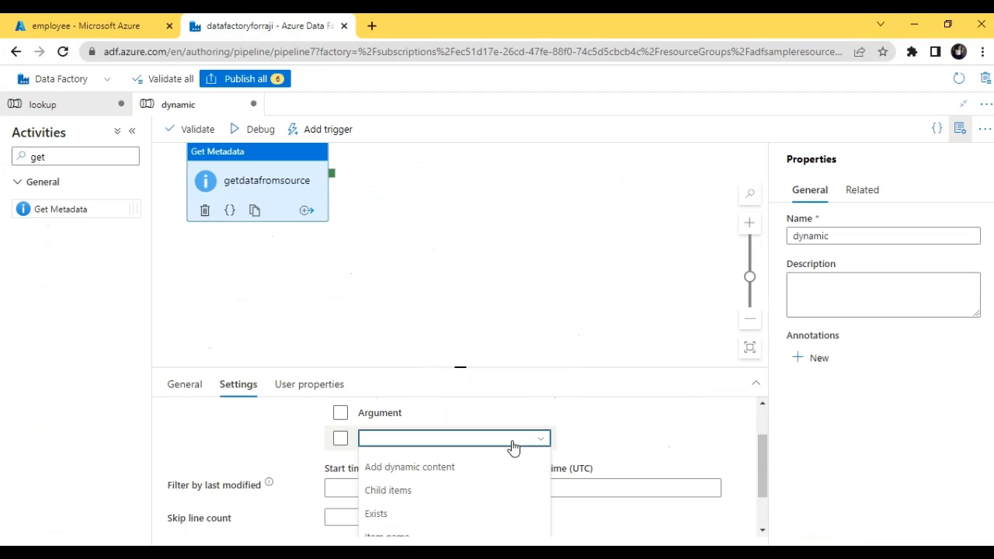
click(380, 490)
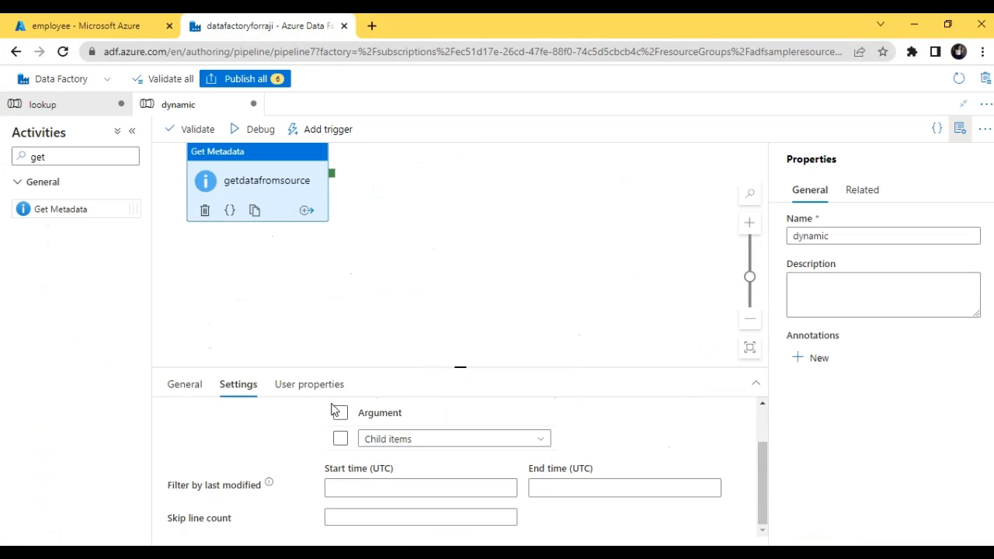
click(340, 438)
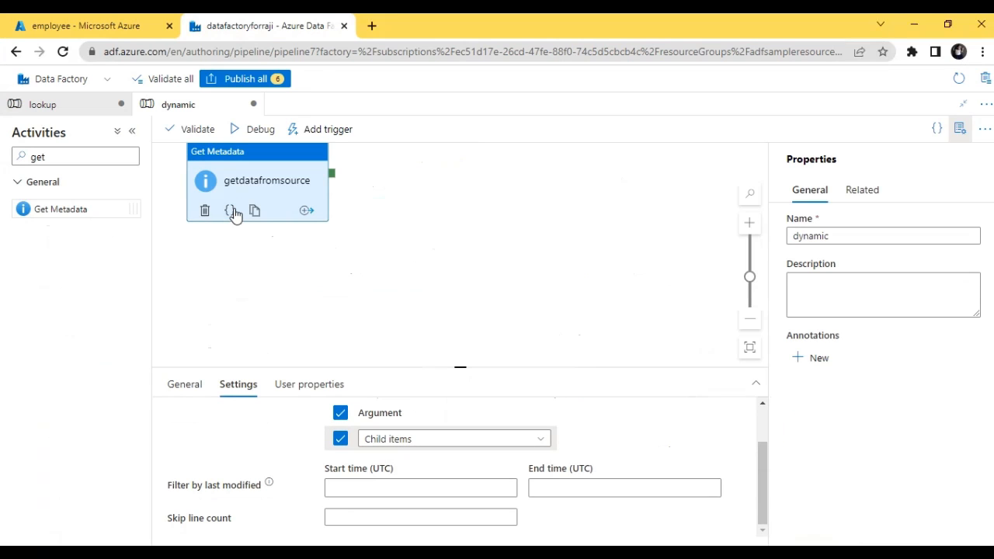
Step: Validate the dynamic pipeline and start a debug run of it
click(186, 392)
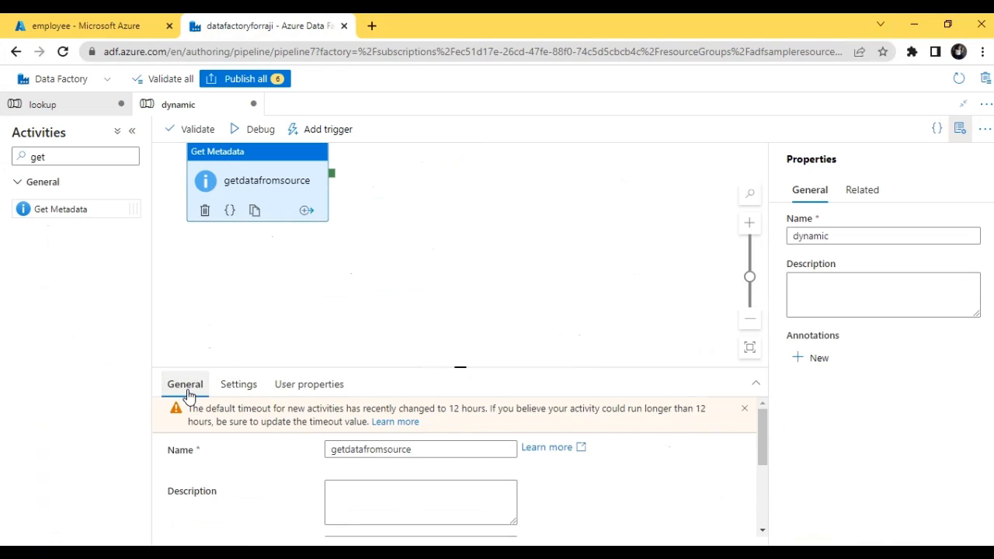
click(189, 132)
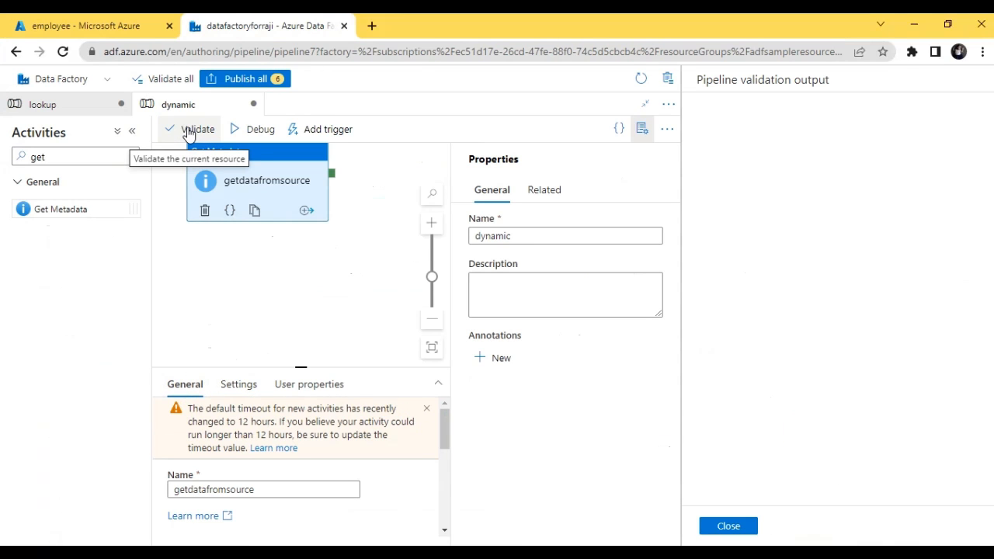
click(726, 526)
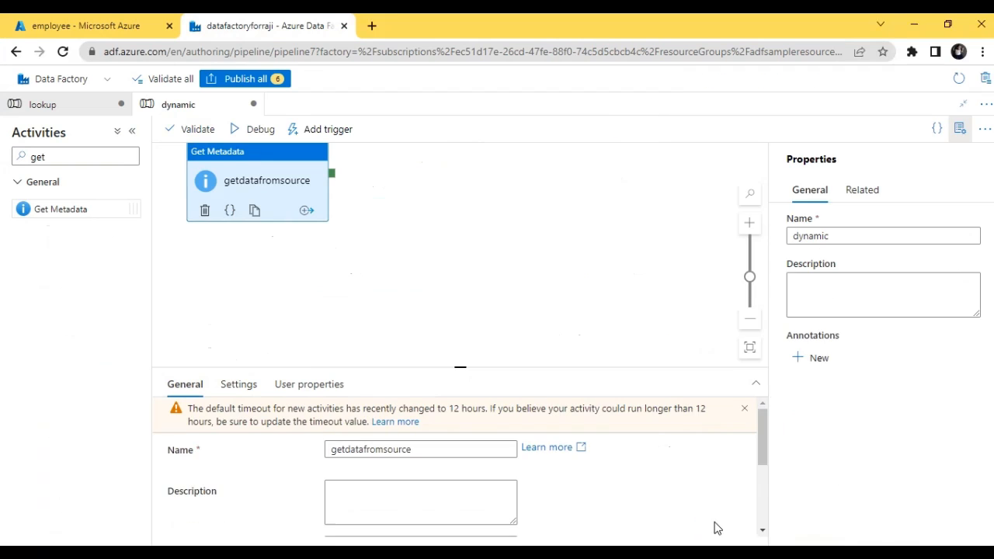
click(245, 132)
click(962, 103)
click(575, 342)
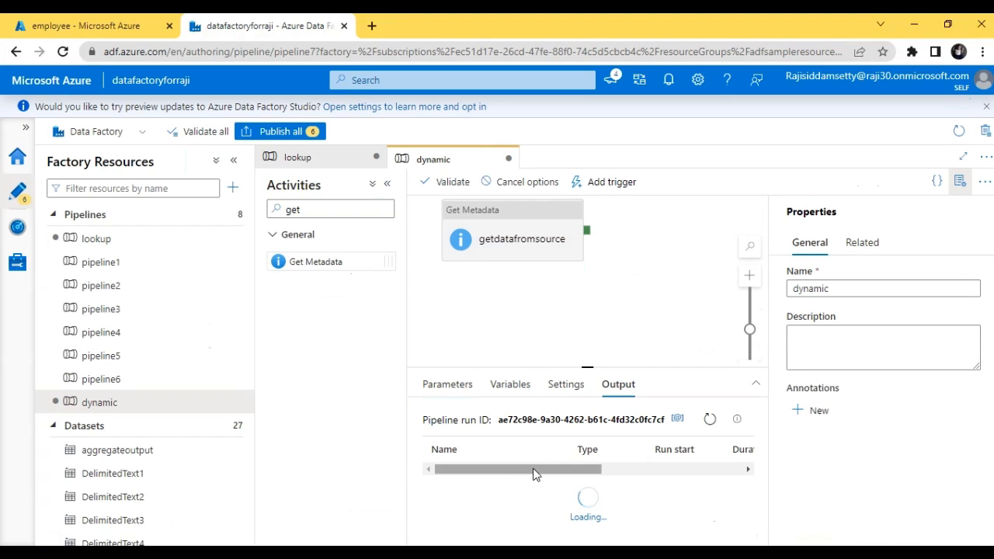
Step: Examine the childItems listed in the getdatafromsource activity's output from the debug run
drag(532, 473, 563, 474)
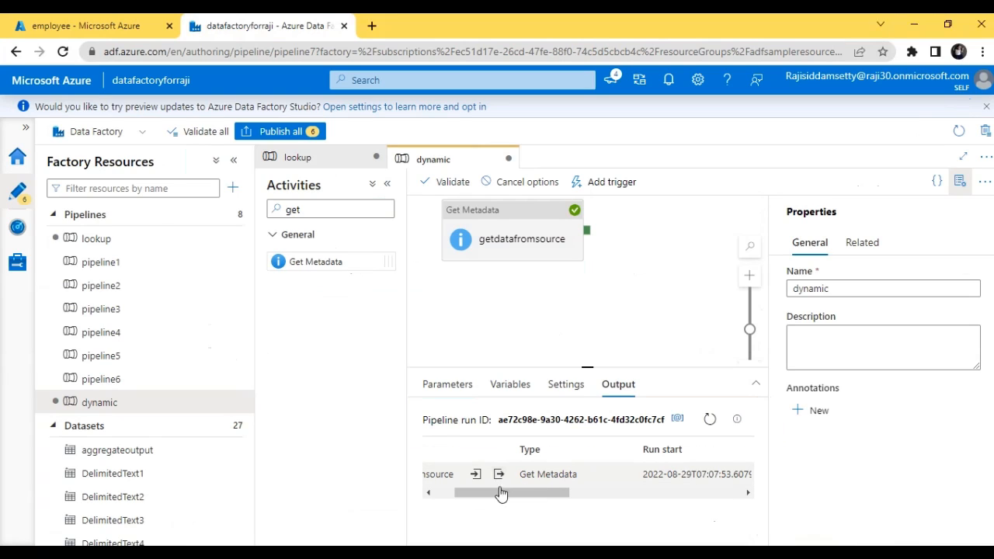
drag(501, 492, 497, 517)
drag(459, 490, 428, 495)
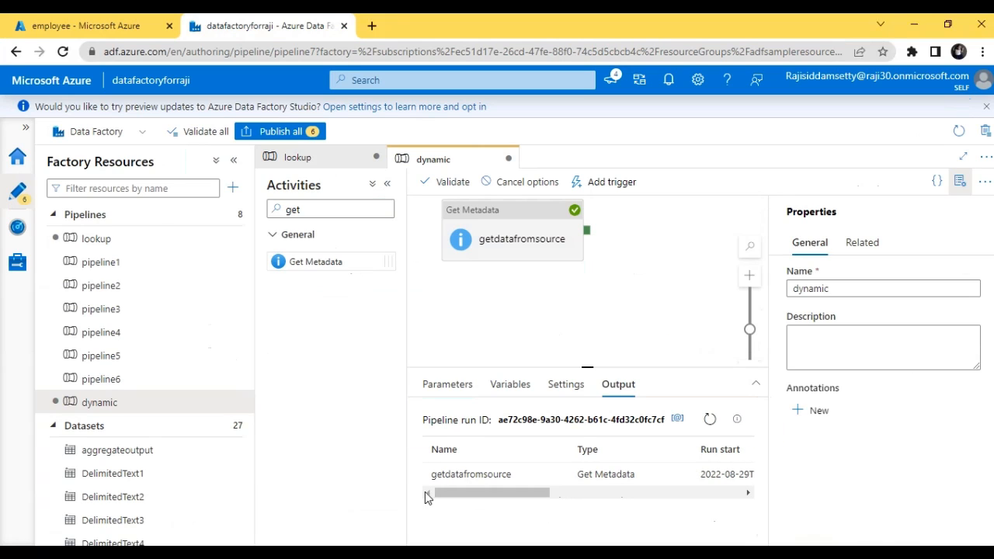
click(556, 474)
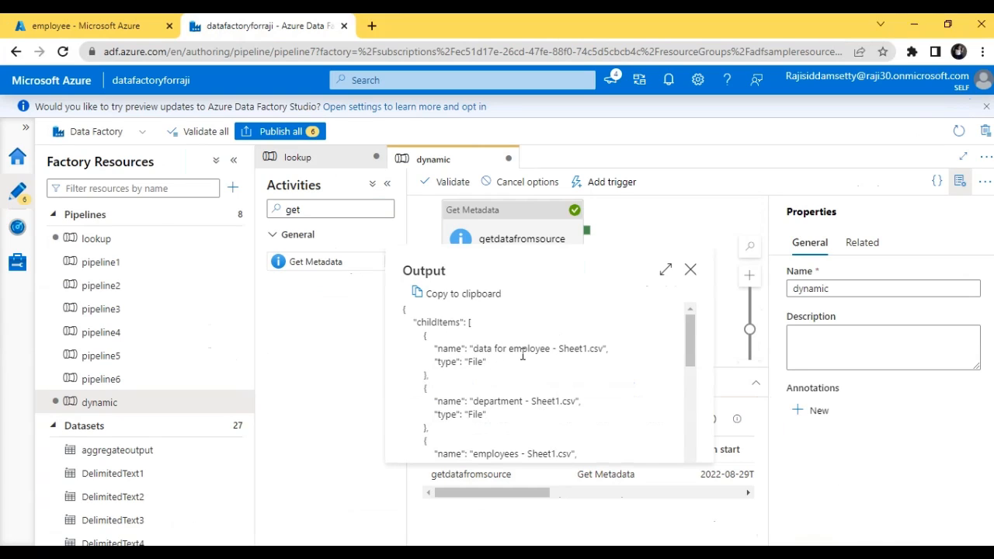
mouse_move(693, 347)
mouse_down()
mouse_move(690, 432)
mouse_move(677, 350)
mouse_up()
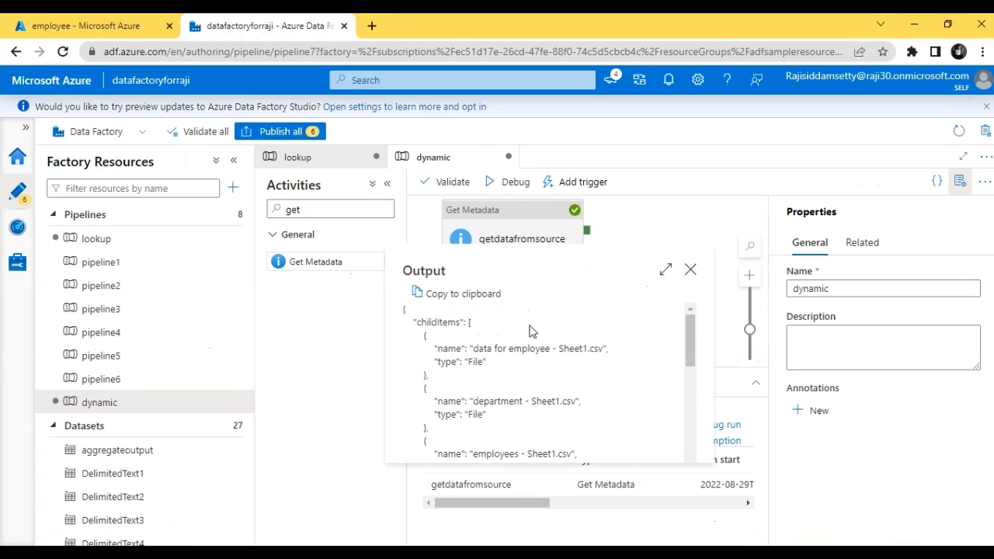
click(691, 270)
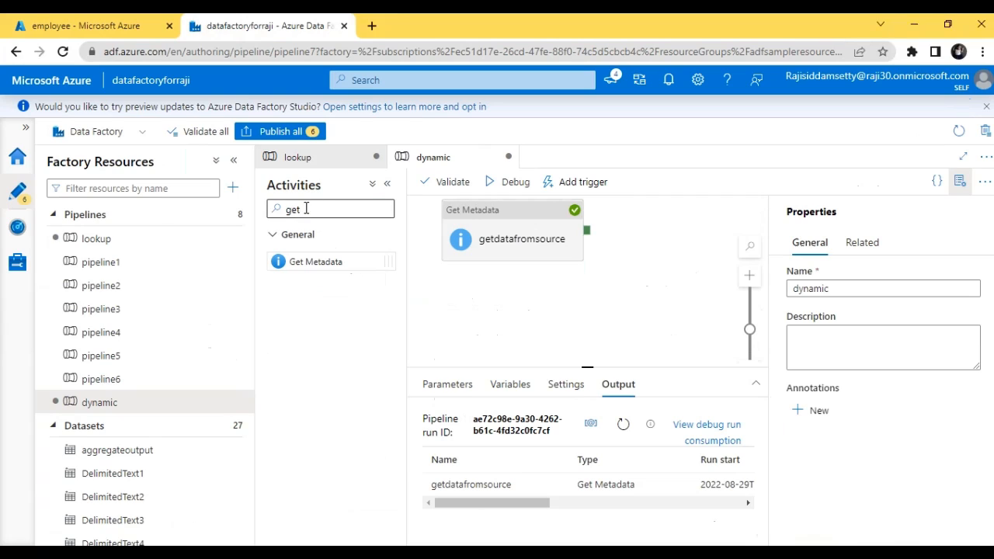
Step: Add a ForEach activity to the pipeline and connect getdatafromsource's success output to it
drag(308, 208, 268, 212)
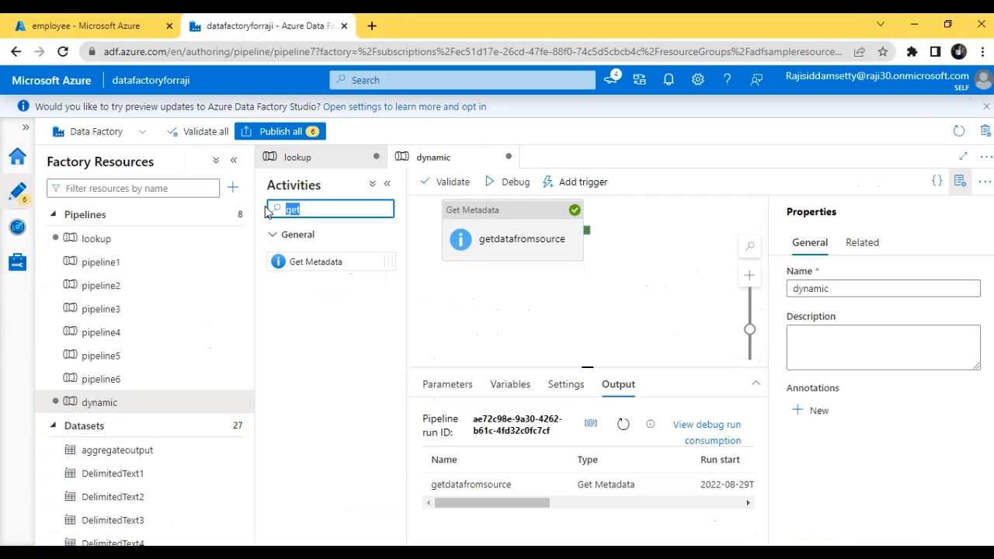
text(for)
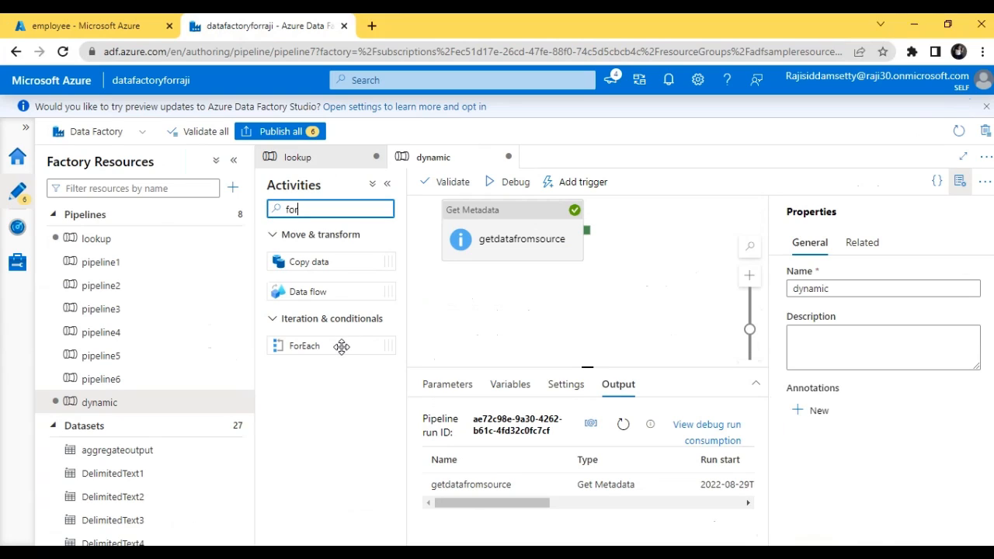
drag(335, 347, 696, 224)
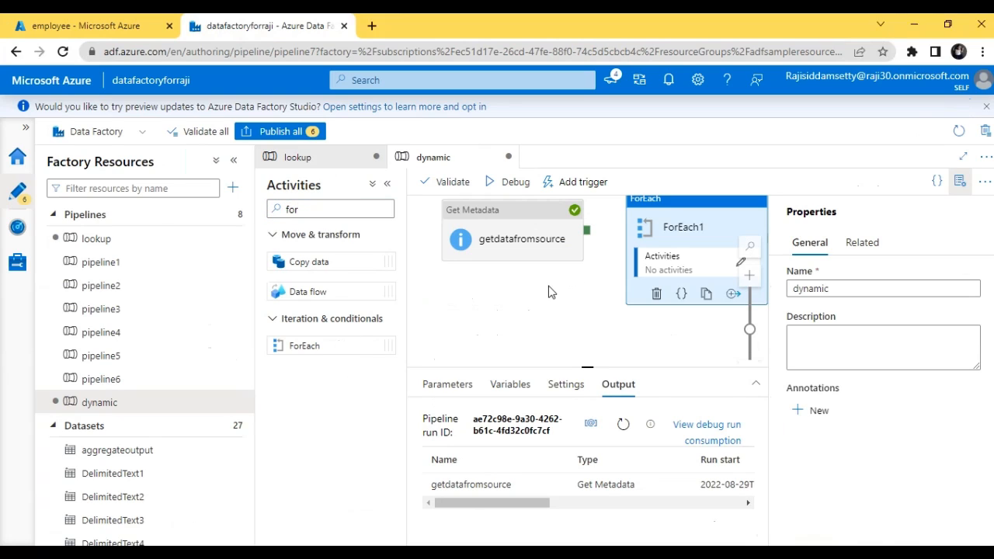
drag(587, 230, 634, 247)
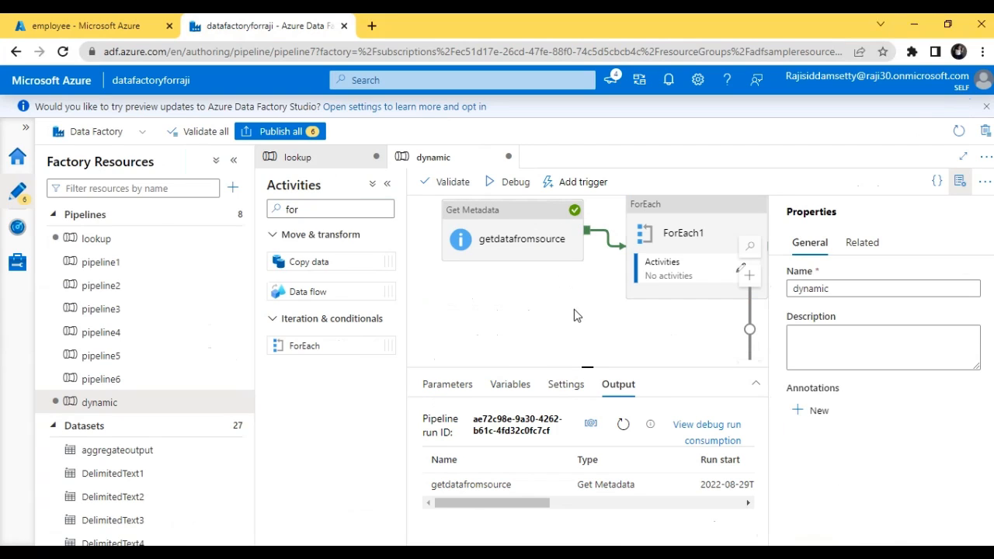
drag(532, 245, 510, 268)
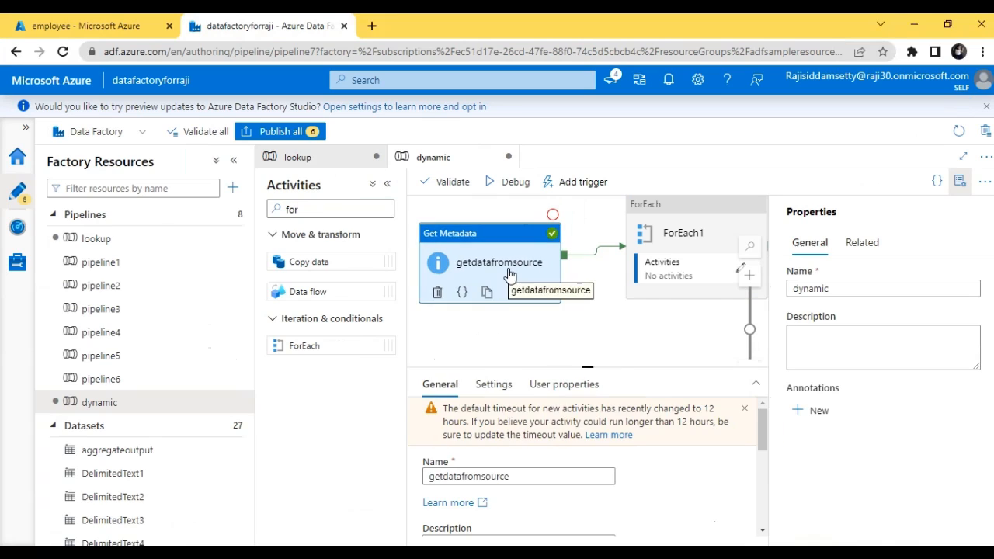
Step: Rename the ForEach activity as copyforeach
click(963, 156)
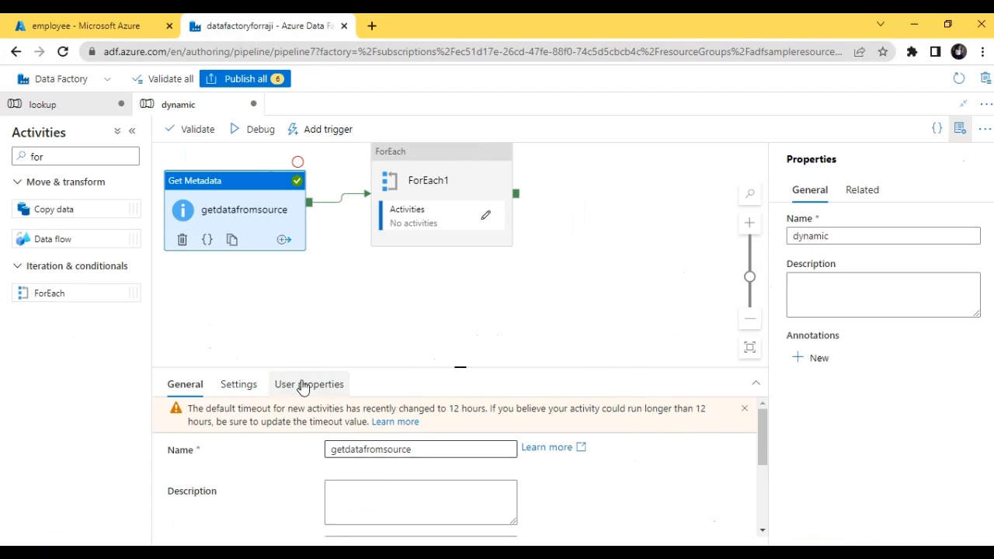
click(438, 183)
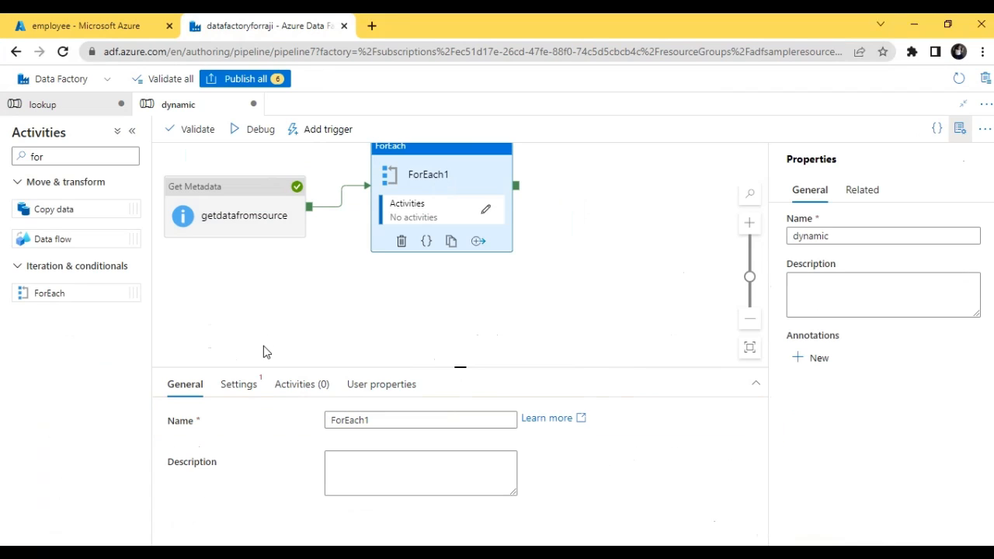
click(373, 423)
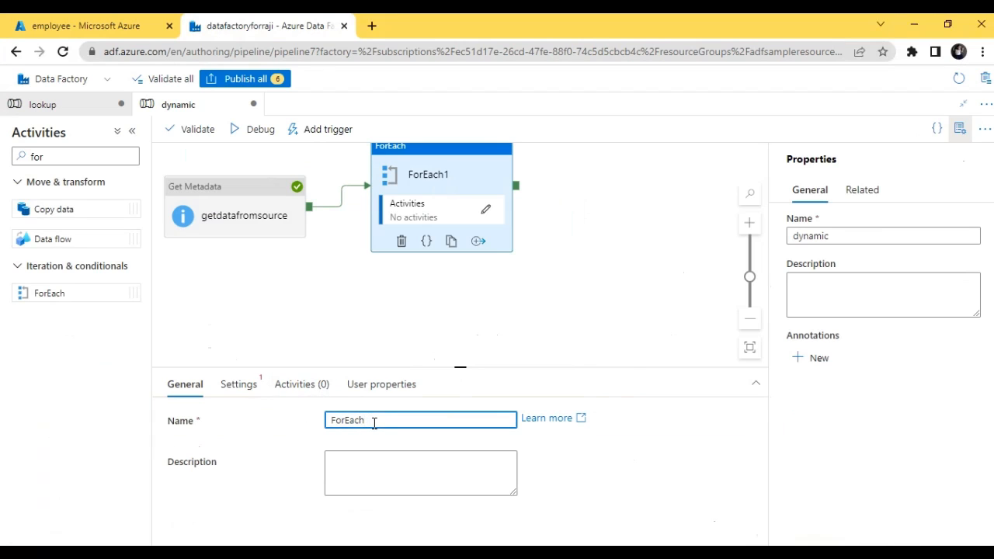
key(BackSpace)
key(BackSpace)
key(BackSpace)
key(BackSpace)
key(BackSpace)
key(BackSpace)
key(BackSpace)
text(copyforeach)
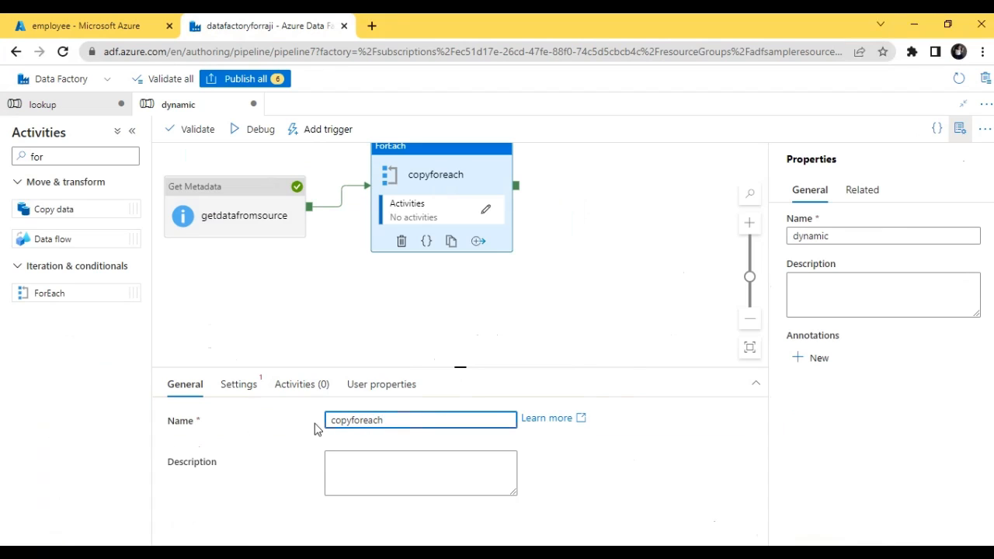
click(231, 384)
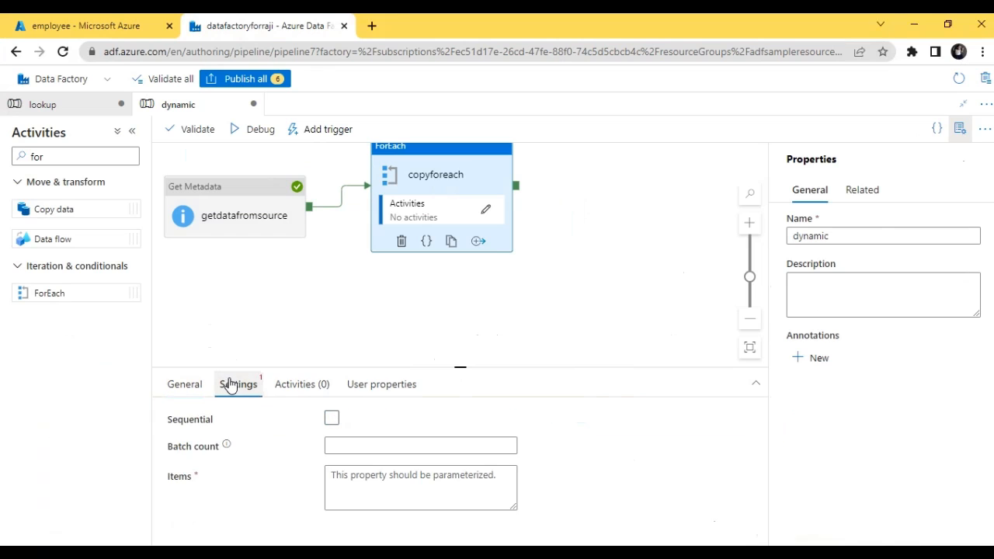
click(331, 420)
click(332, 420)
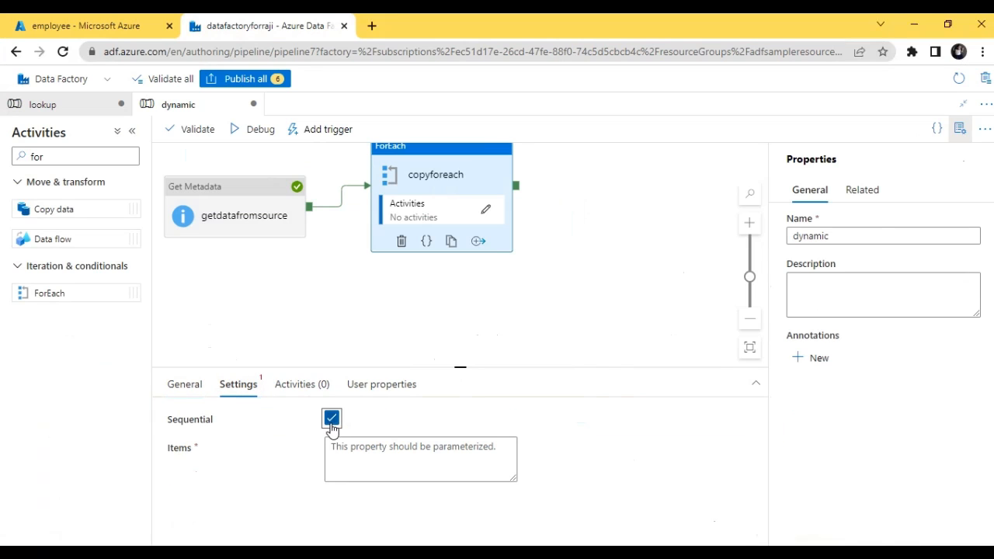
click(353, 447)
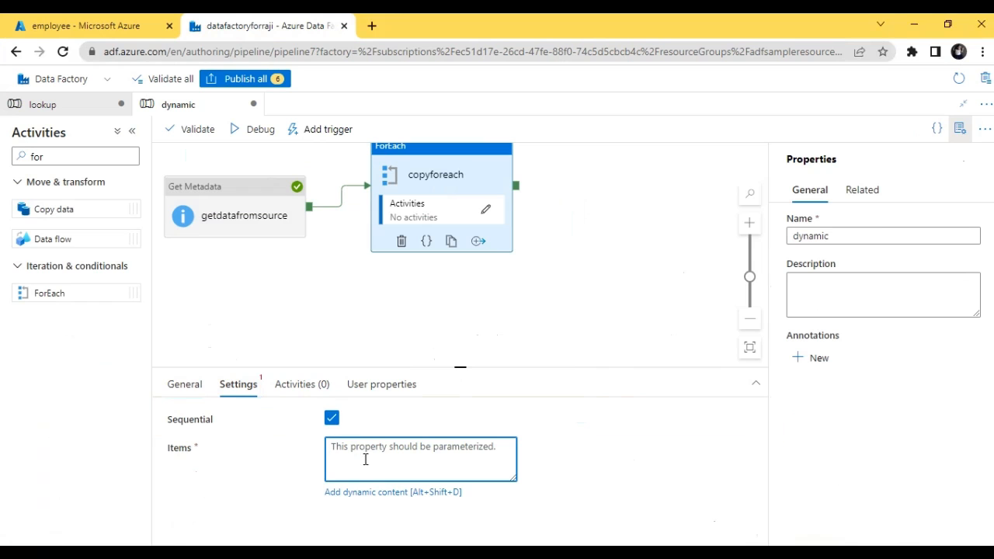
click(392, 492)
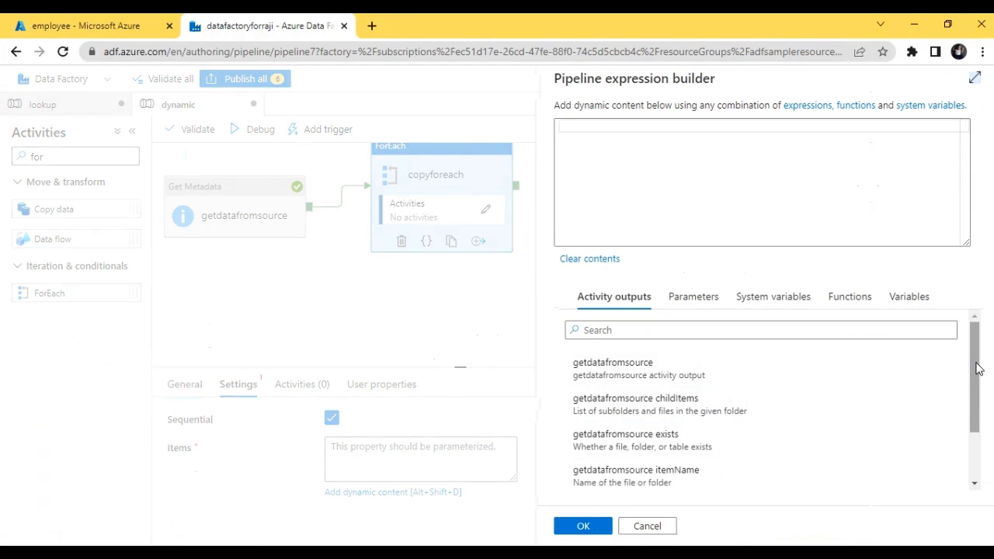
drag(980, 372, 978, 423)
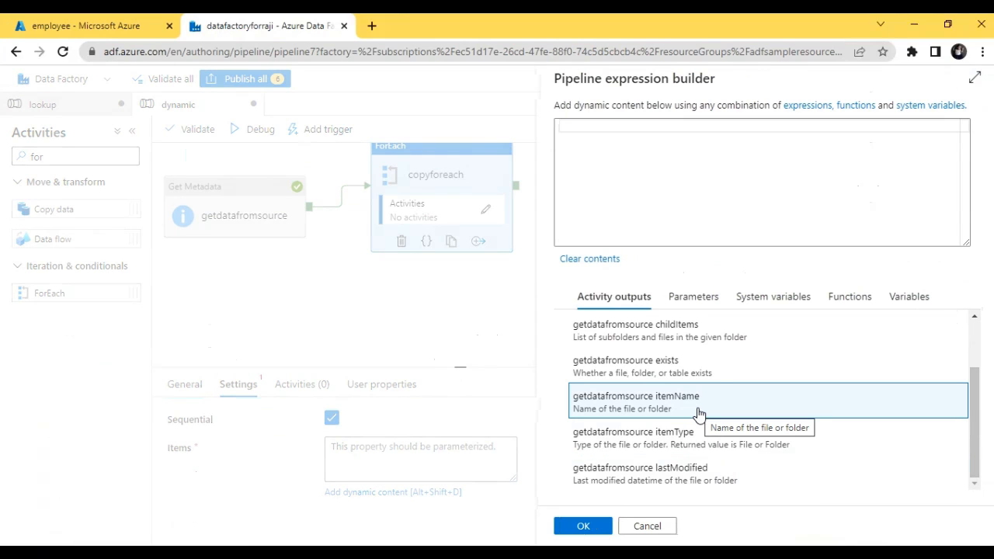
click(706, 340)
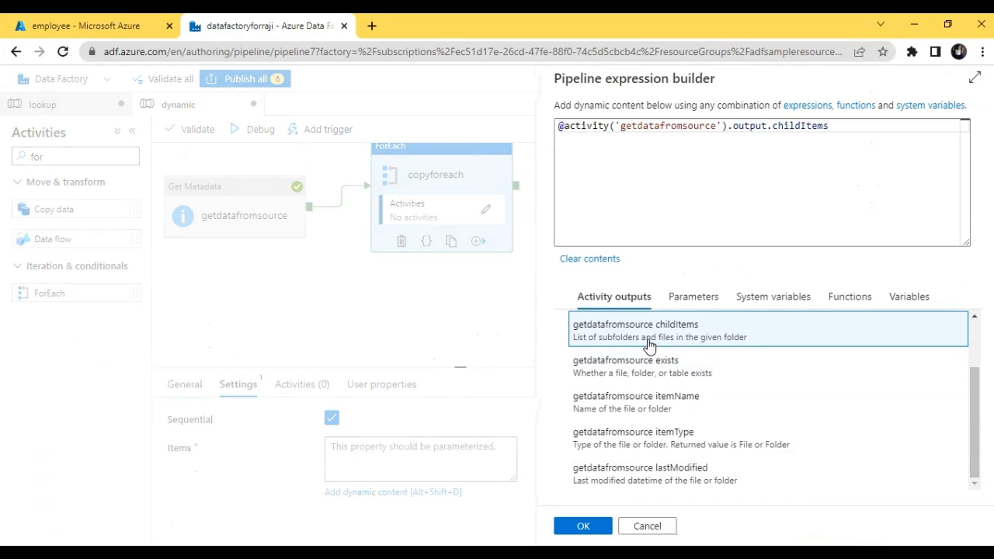
click(583, 528)
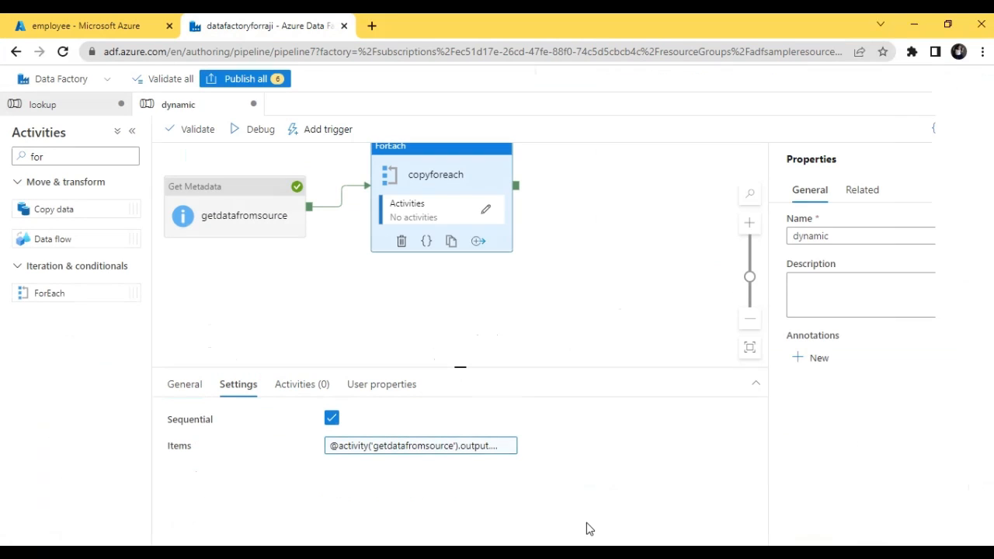
Step: Add a Copy data activity named copyfiles inside the copyforeach loop and open its source settings
click(486, 212)
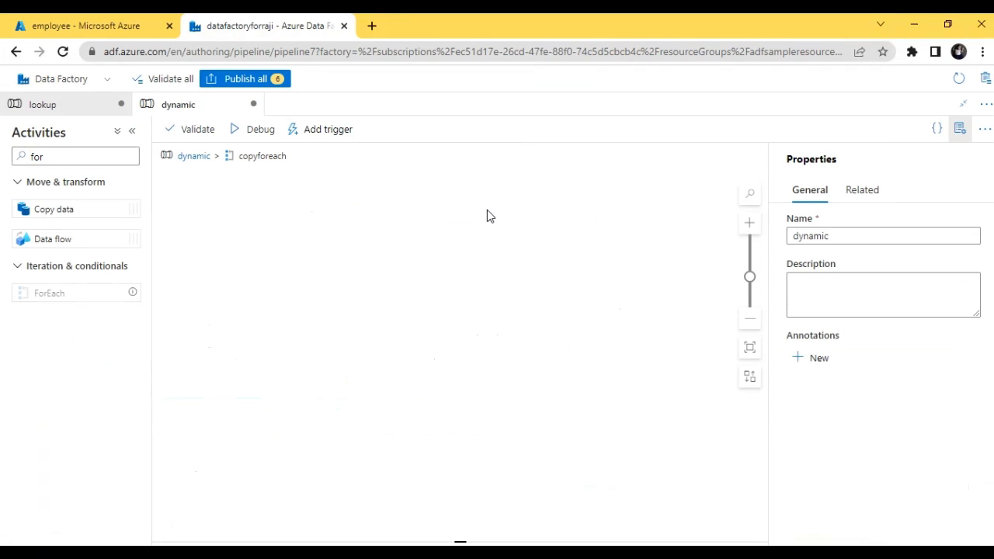
drag(69, 204, 425, 198)
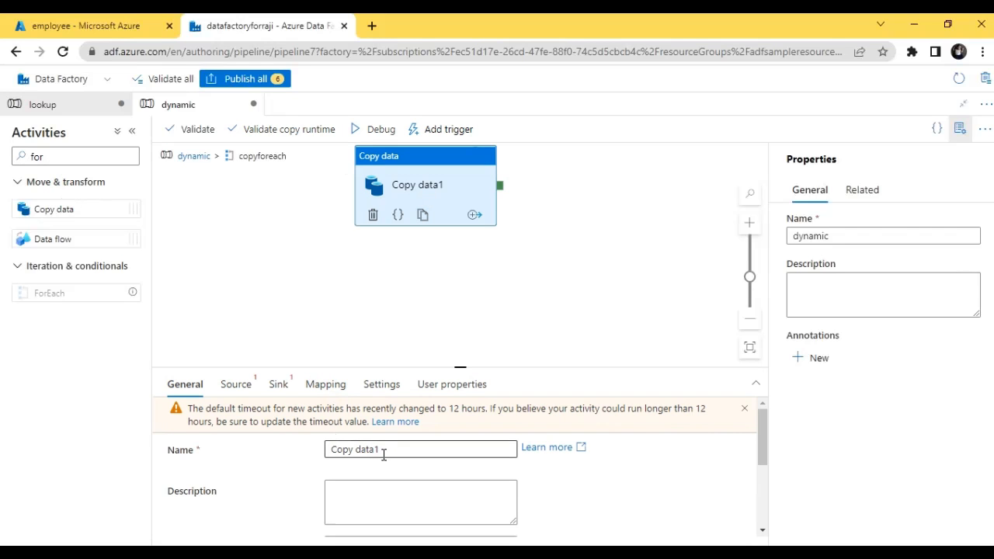
drag(383, 450, 269, 452)
text(copyfiles)
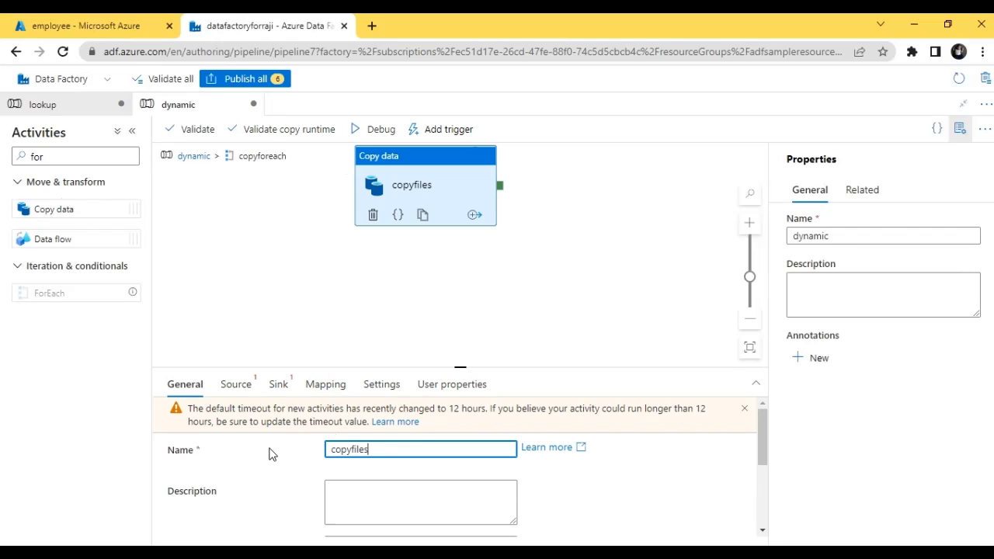
click(238, 388)
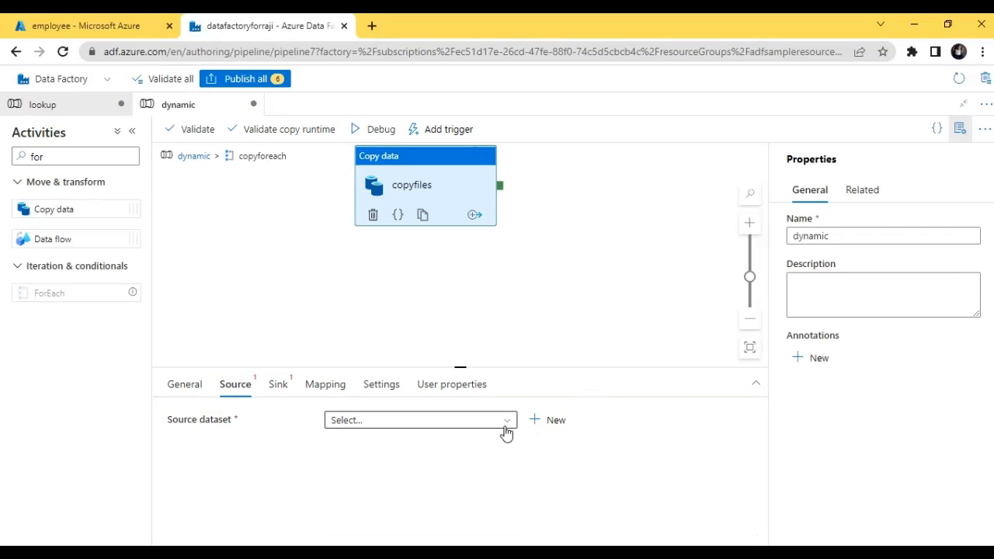
Step: Start a new source dataset for copyfiles using Azure Blob Storage and the DelimitedText format
click(547, 422)
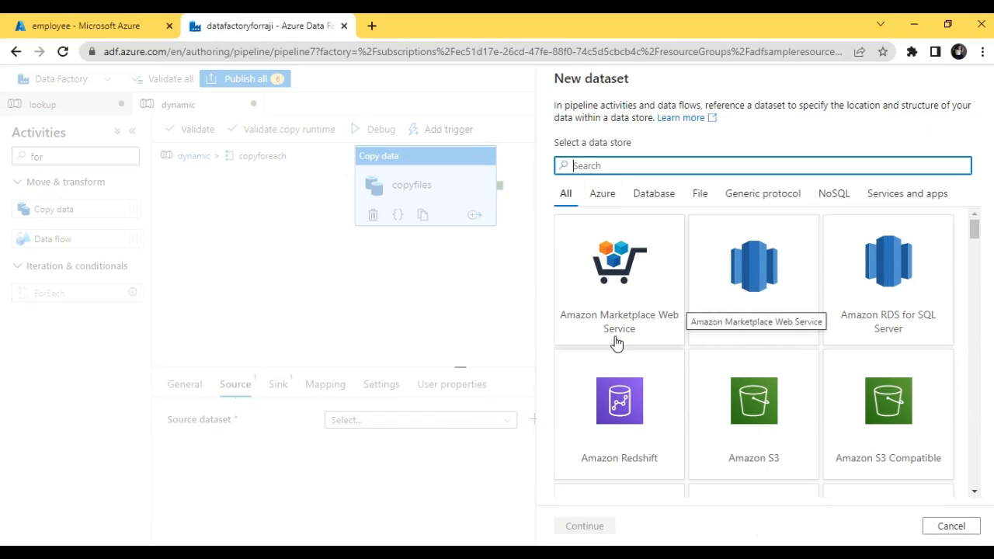
text(az)
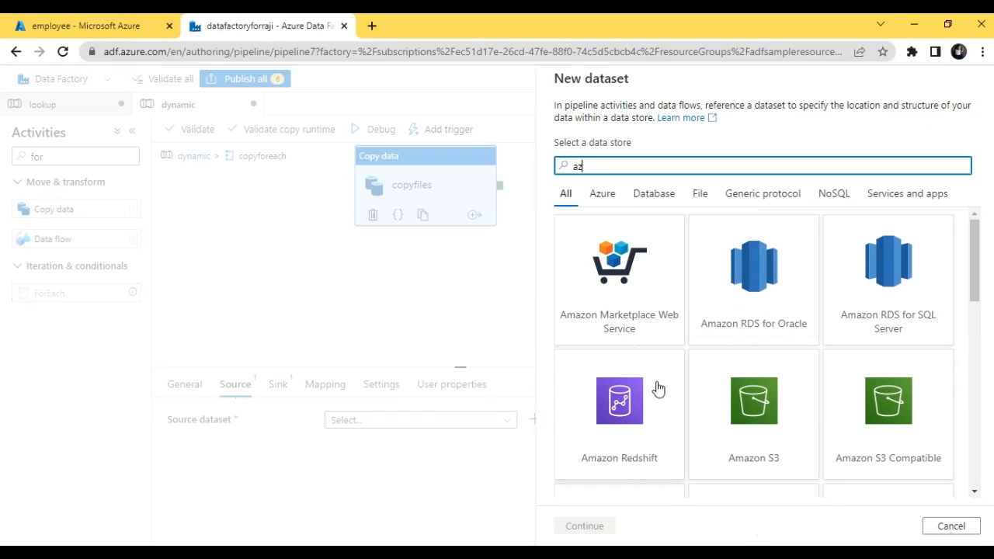
text(u)
click(647, 328)
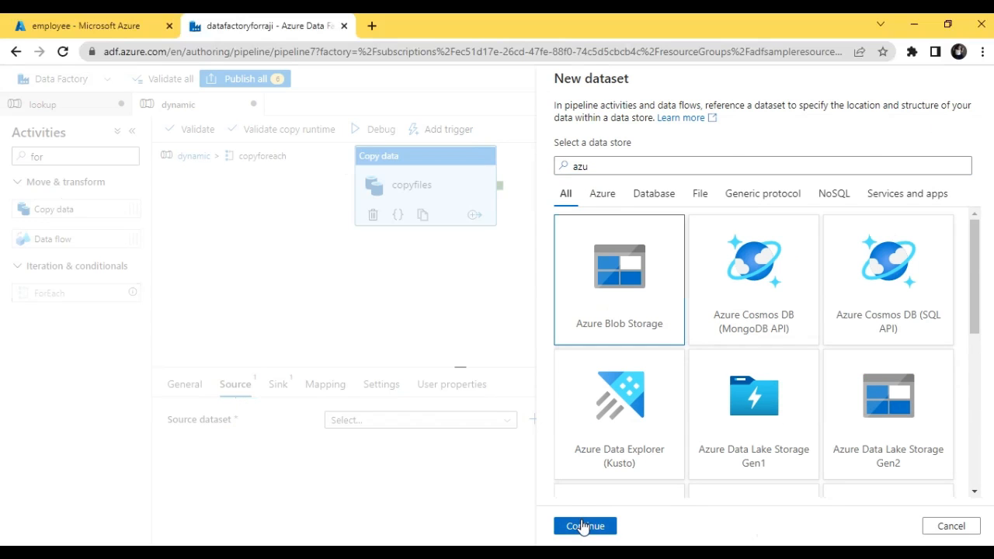
click(584, 526)
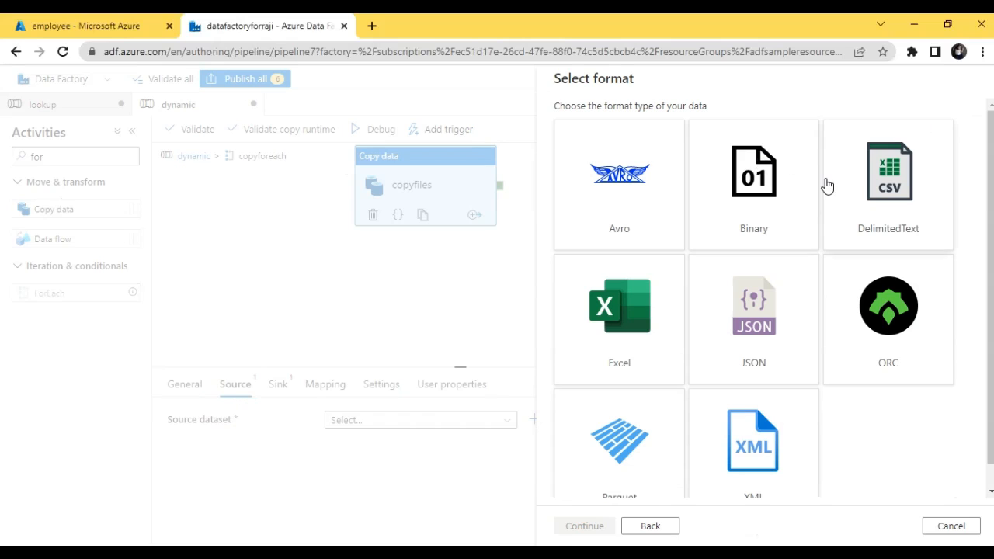
click(852, 202)
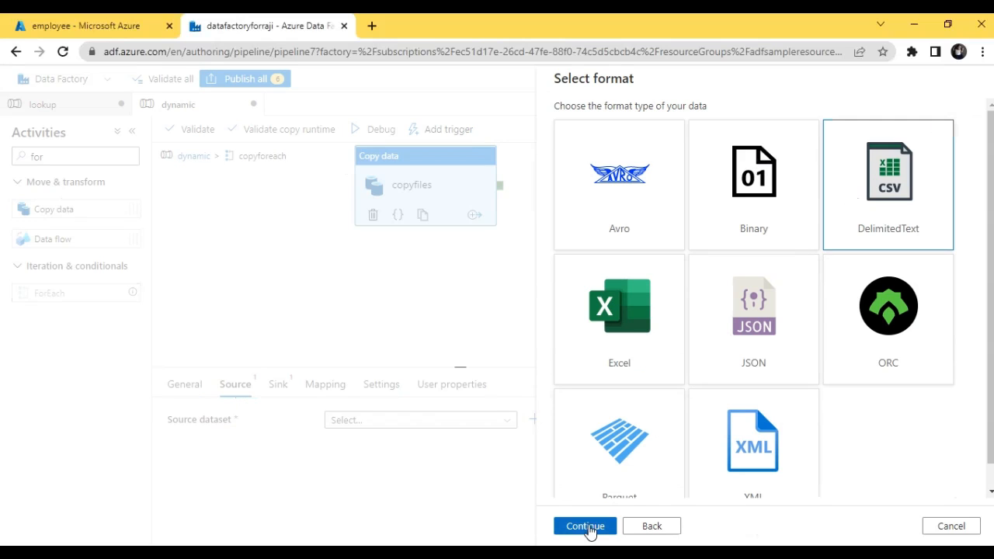
click(586, 527)
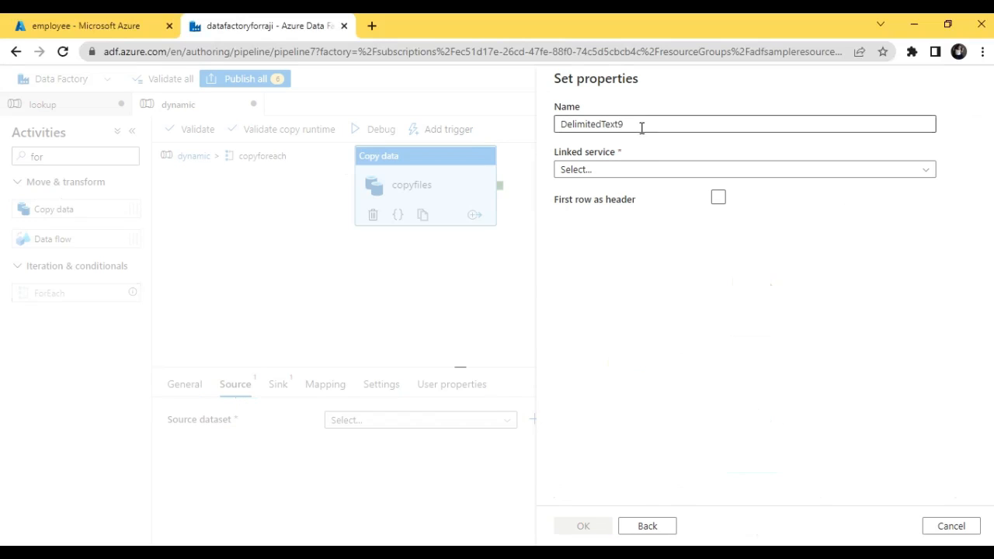
Step: Name the dataset copyinput, treat the first row as header, and use samplelinkedservice as its linked service
drag(641, 128, 520, 129)
text(copyinput)
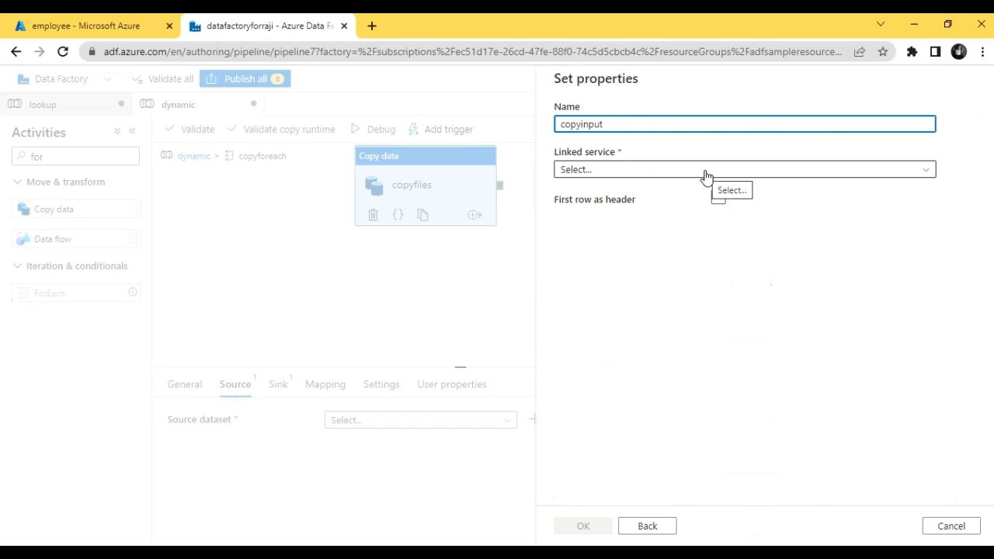
click(718, 199)
click(729, 172)
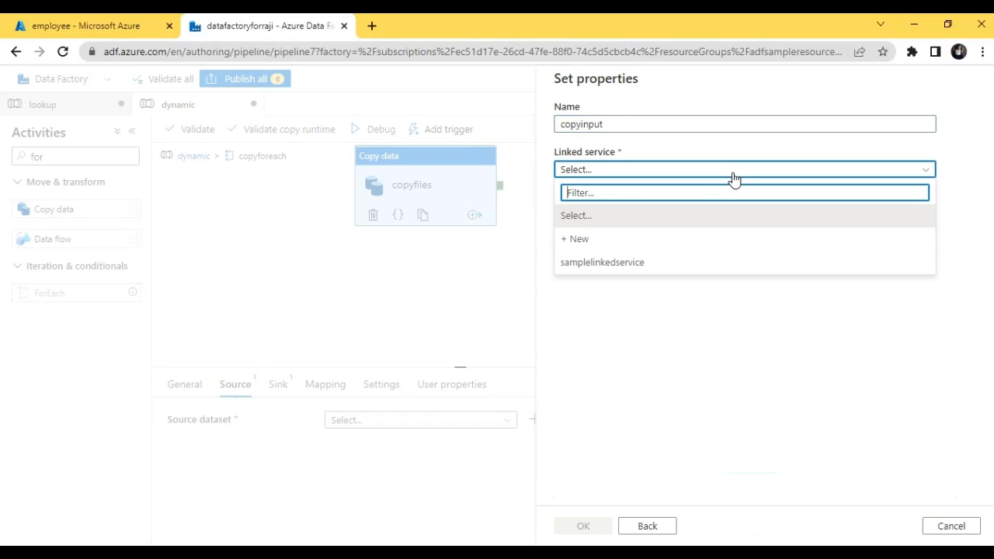
click(666, 263)
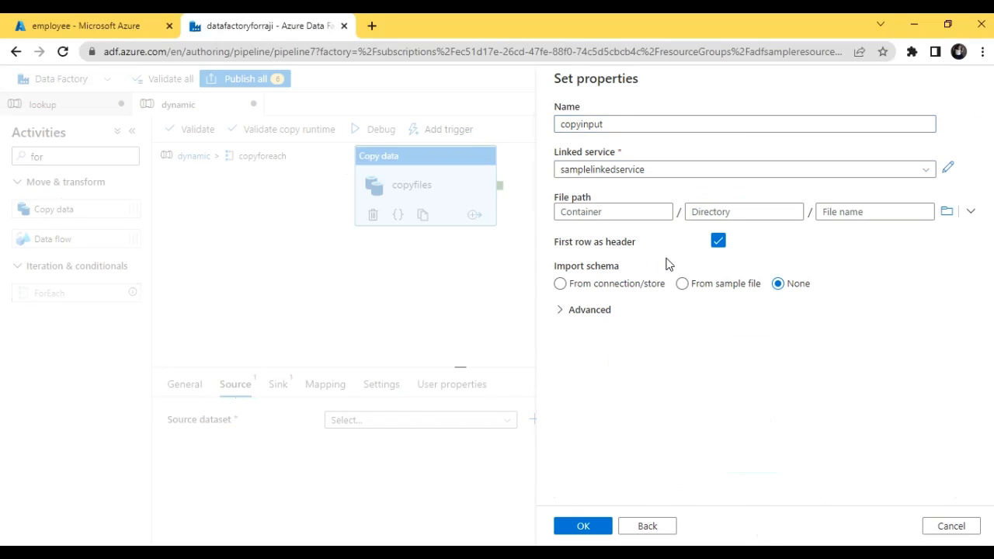
Step: Set the dataset's file path to the employee/input folder and create the dataset
click(947, 211)
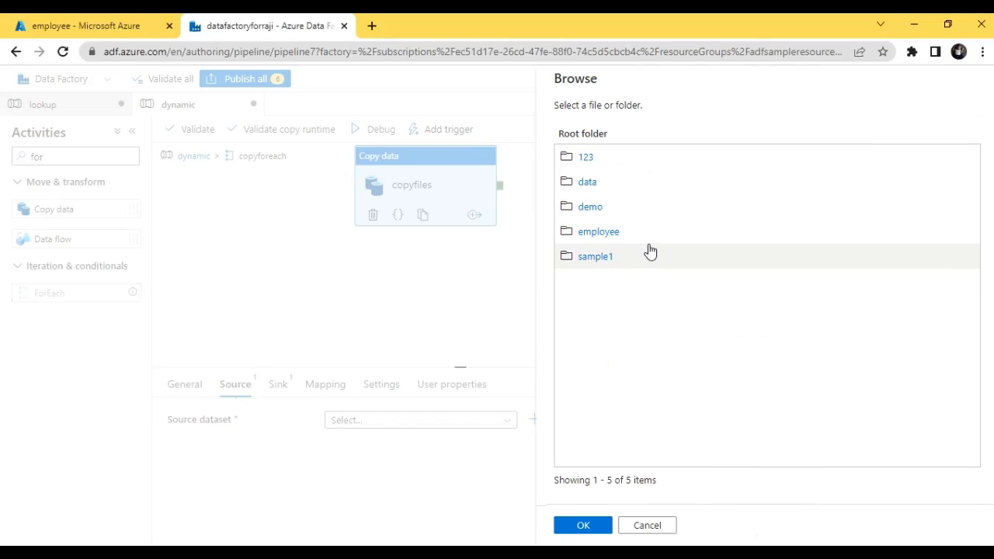
click(643, 238)
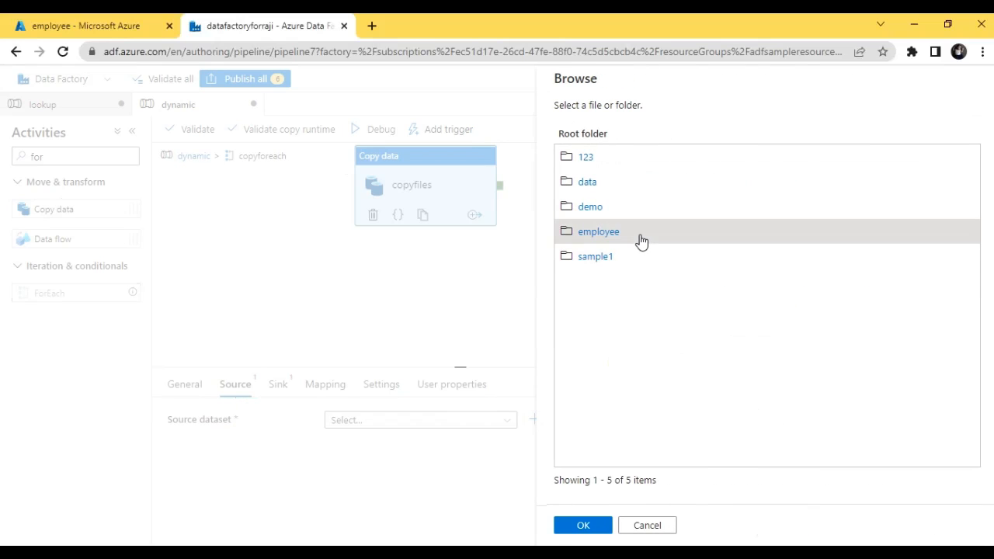
click(610, 235)
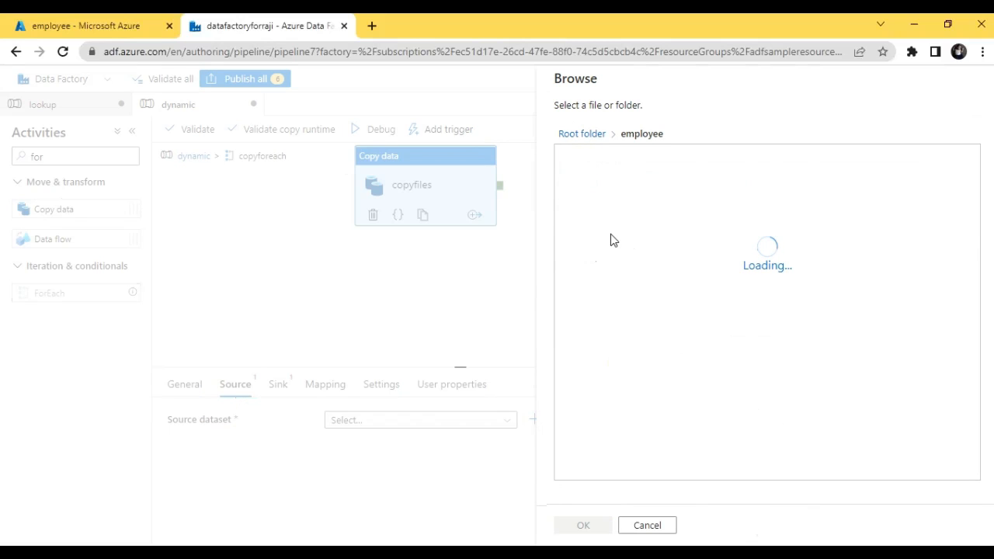
click(650, 159)
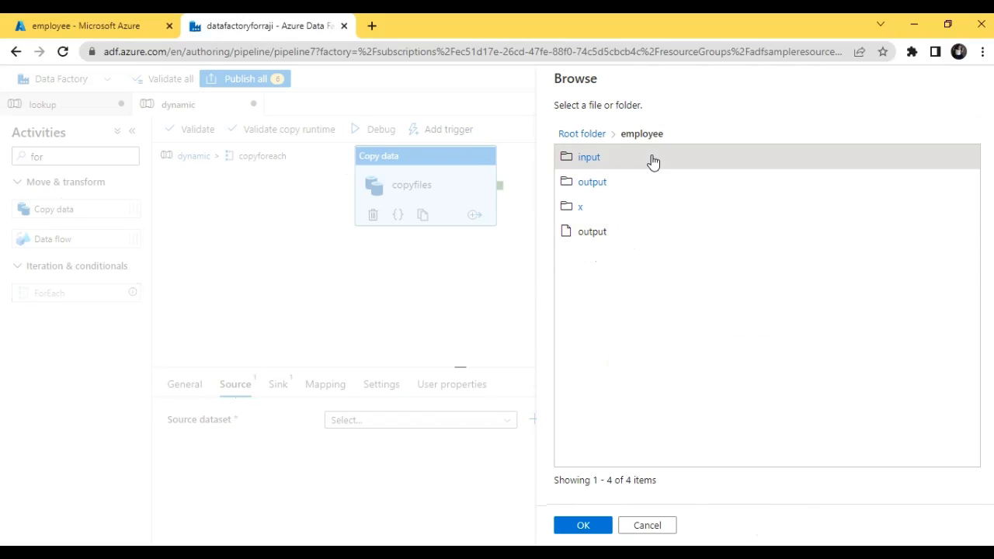
click(582, 525)
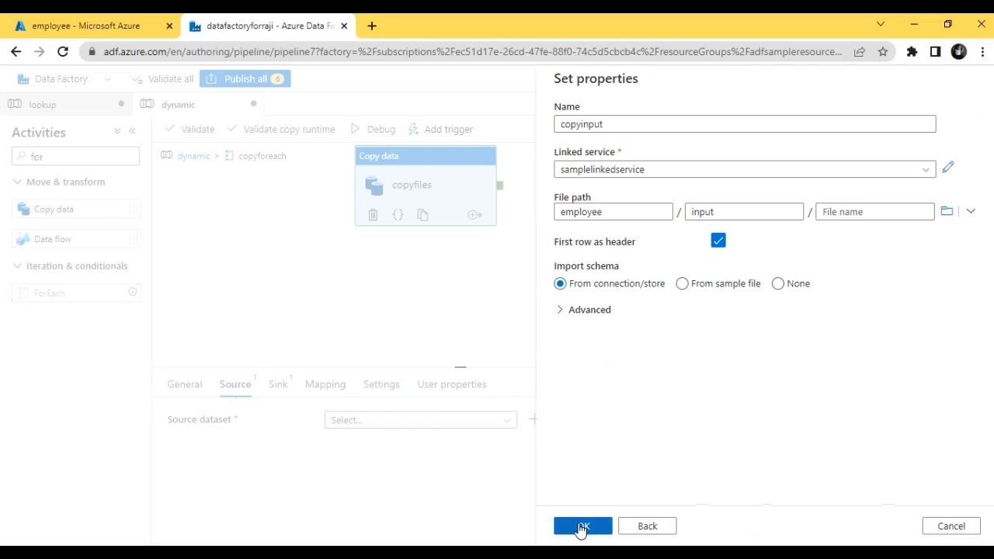
click(583, 525)
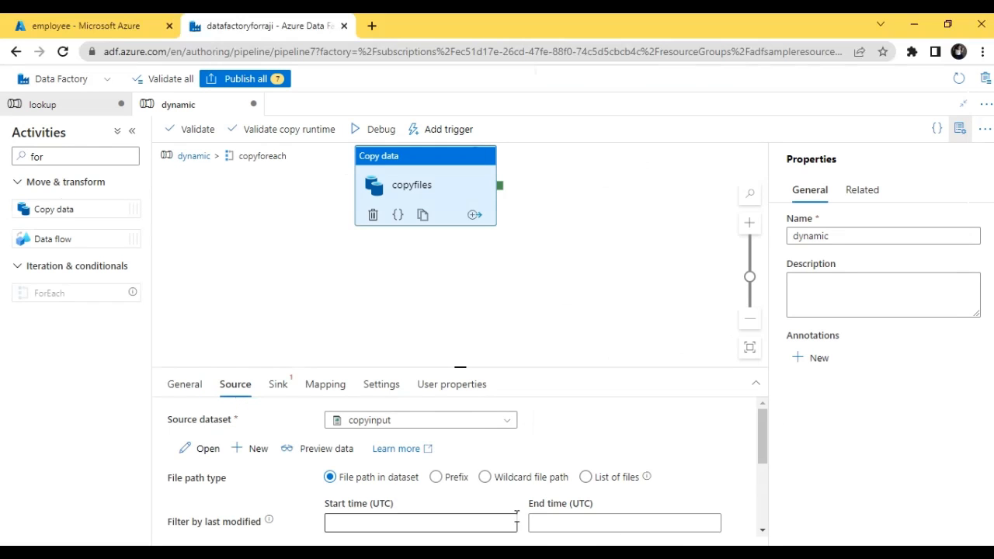
Step: Open the copyinput dataset and add a String parameter named filename
click(205, 451)
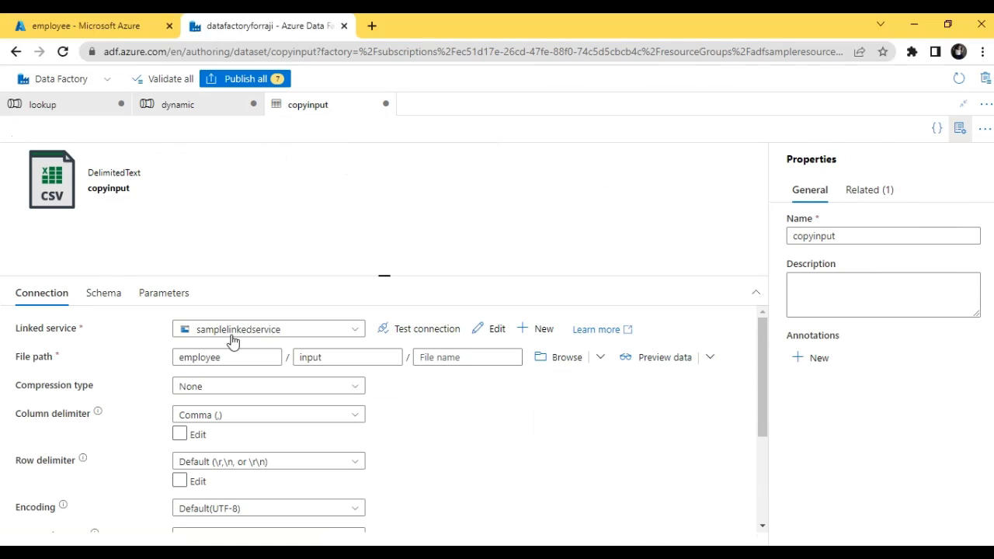
click(168, 299)
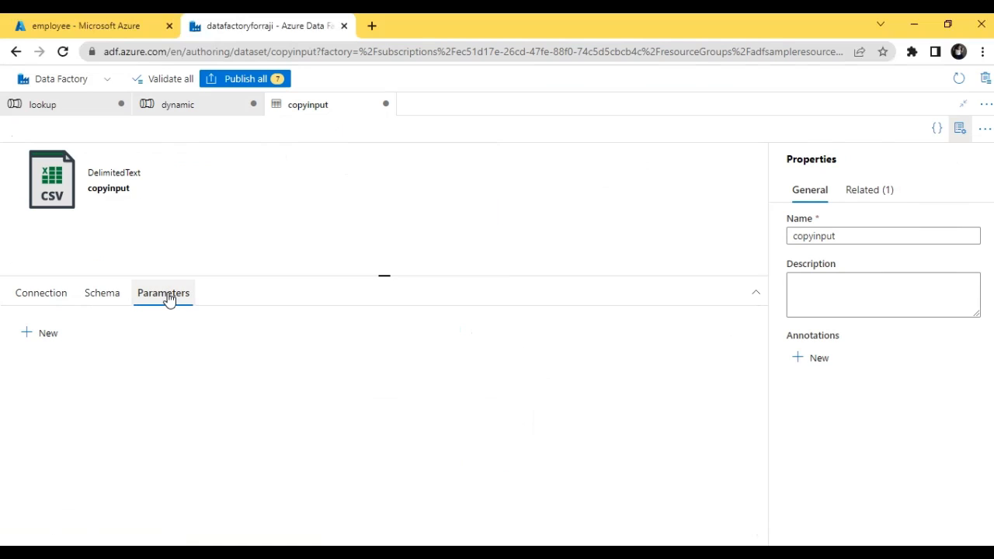
click(39, 338)
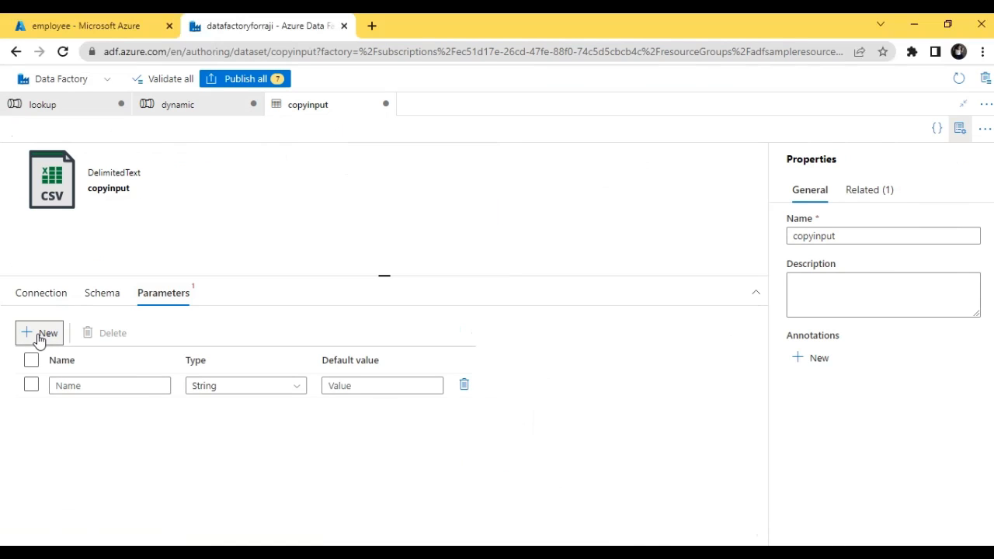
click(93, 385)
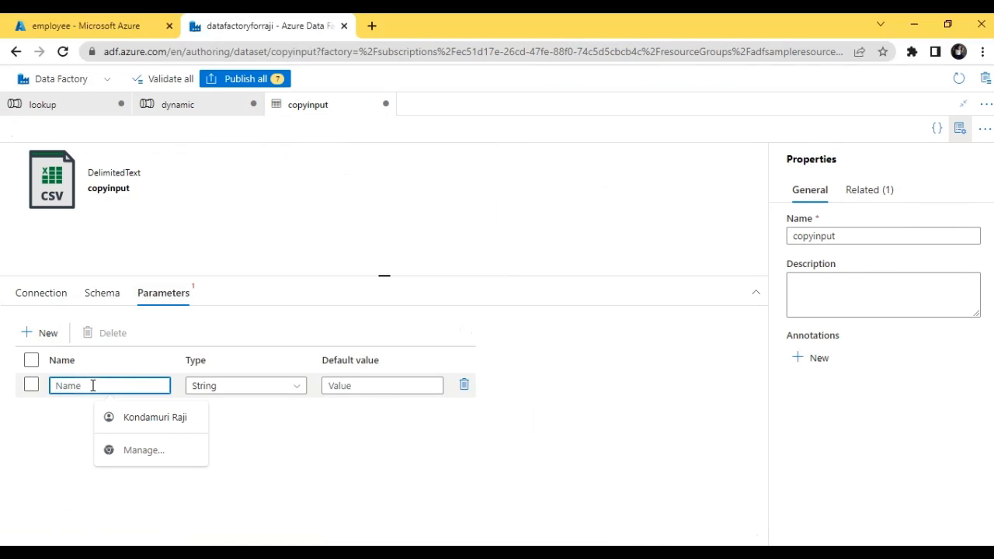
text(filename)
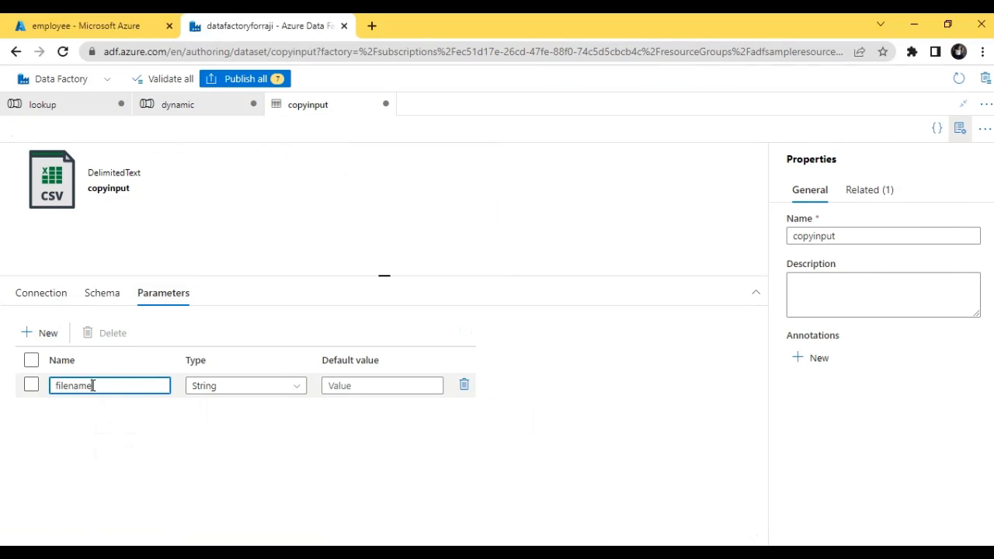
click(49, 298)
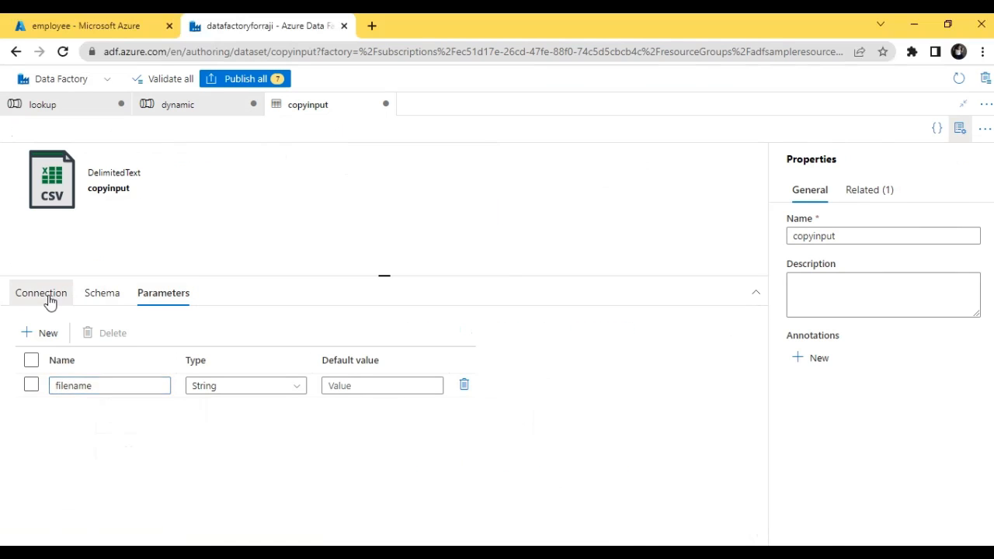
click(460, 357)
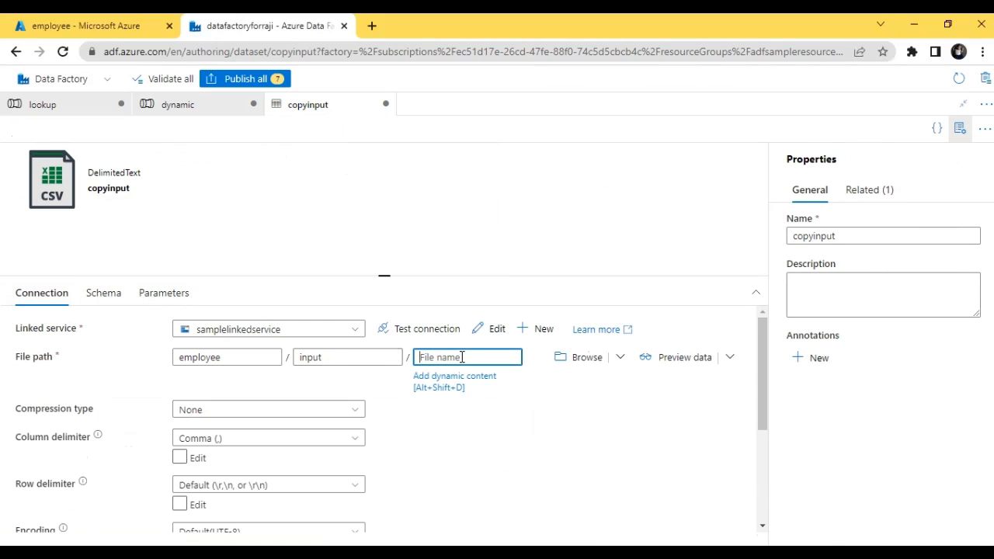
click(455, 384)
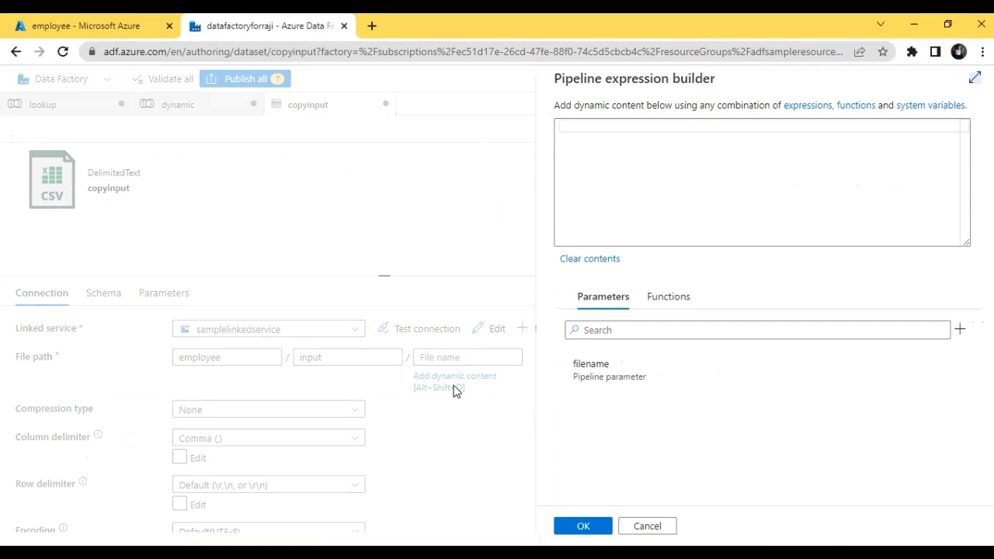
click(635, 366)
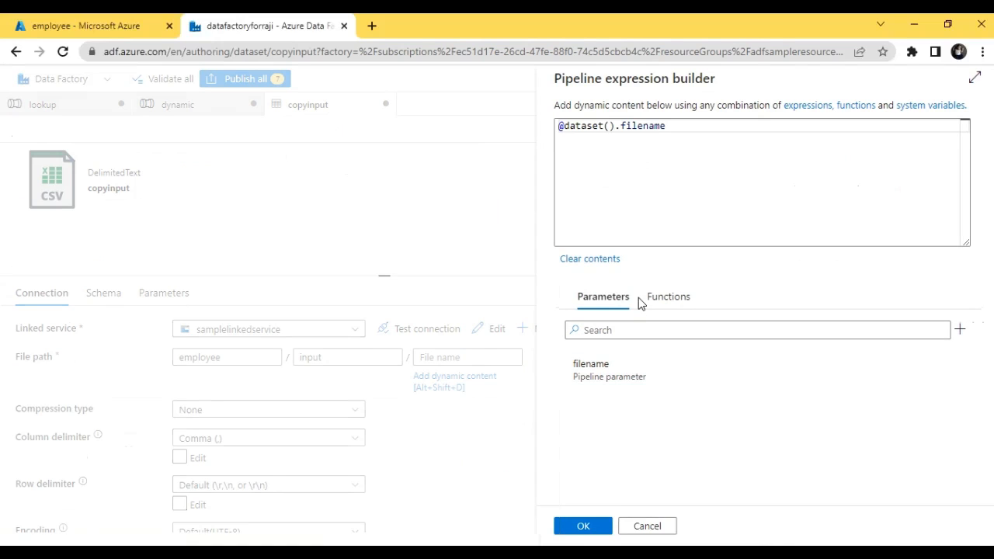
click(576, 527)
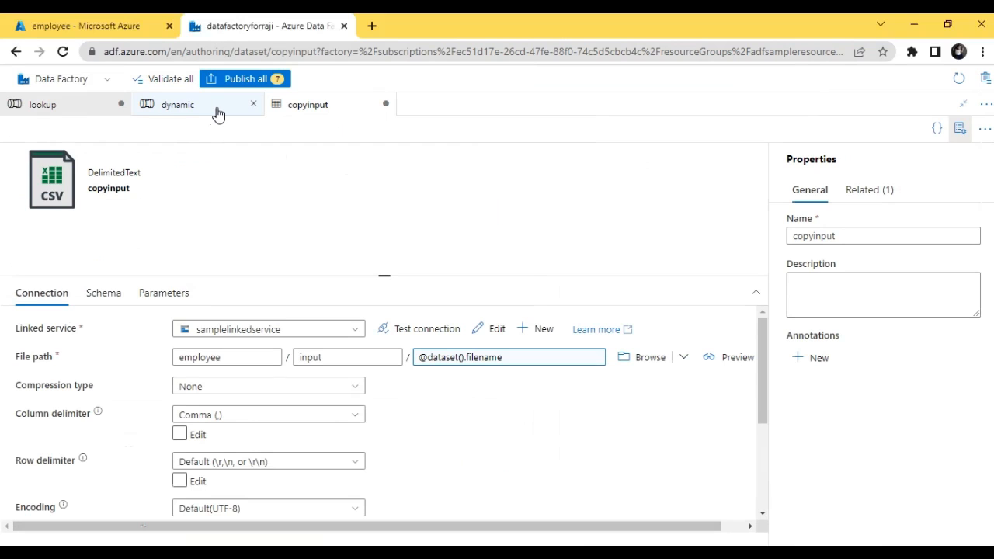
Step: Return to the dynamic pipeline and select the copyfiles activity inside the copyforeach loop
click(218, 114)
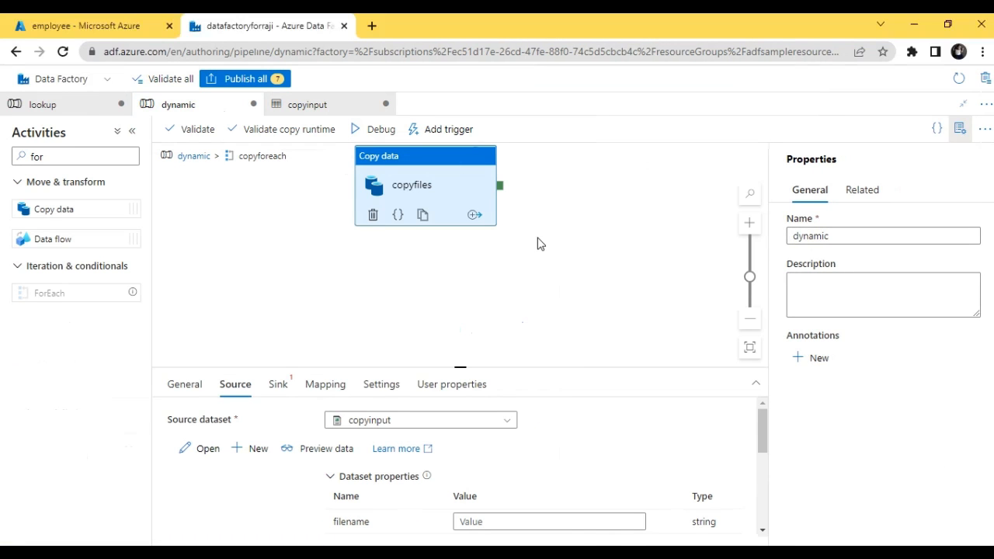
click(196, 158)
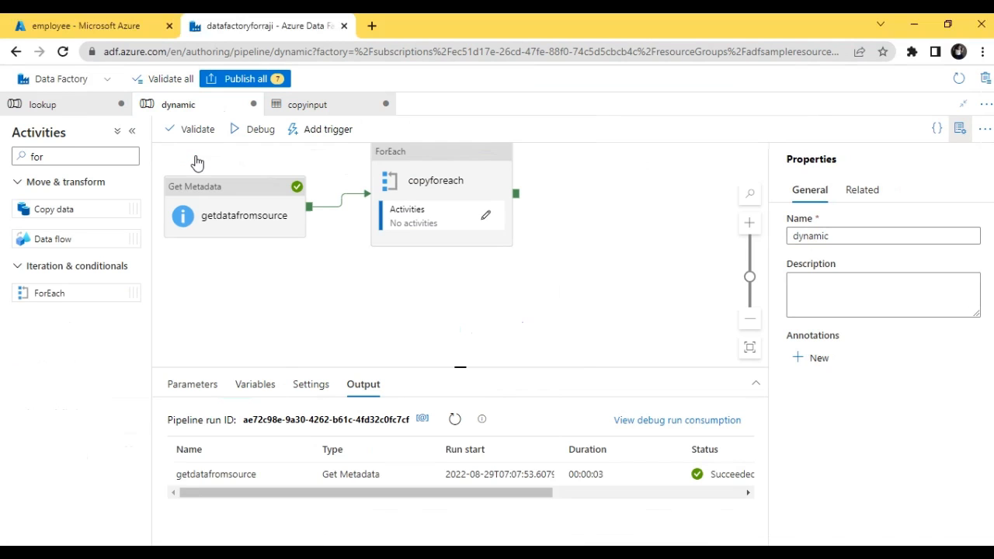
click(458, 220)
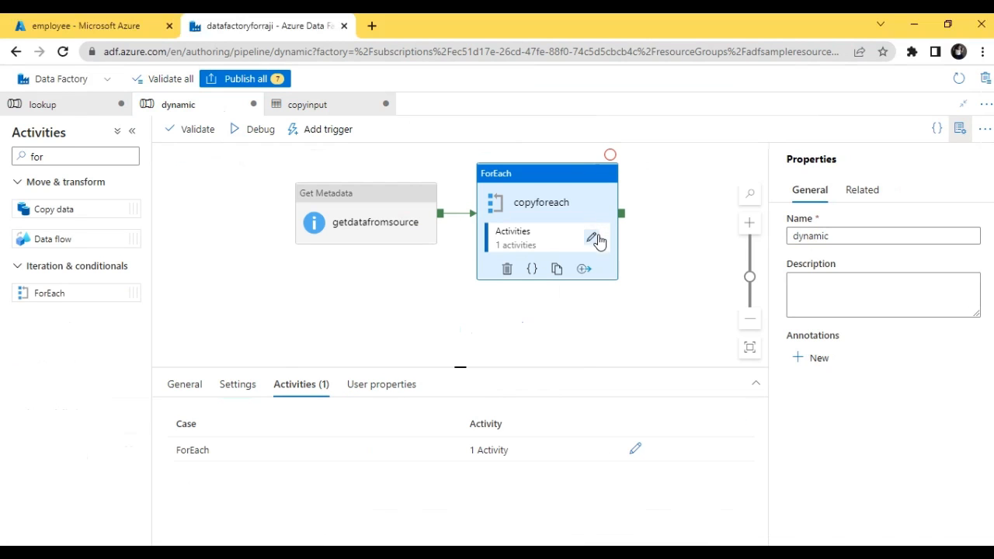
click(593, 239)
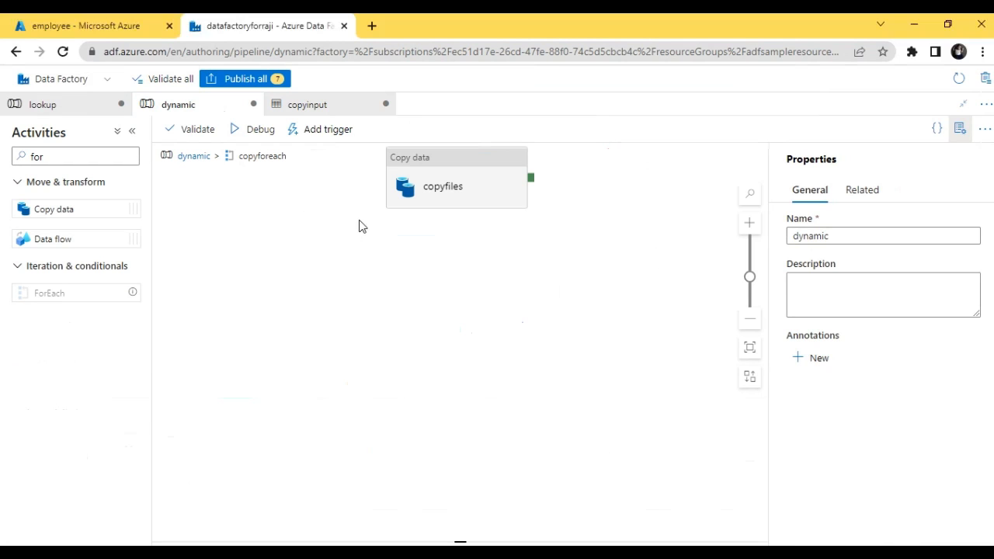
click(424, 192)
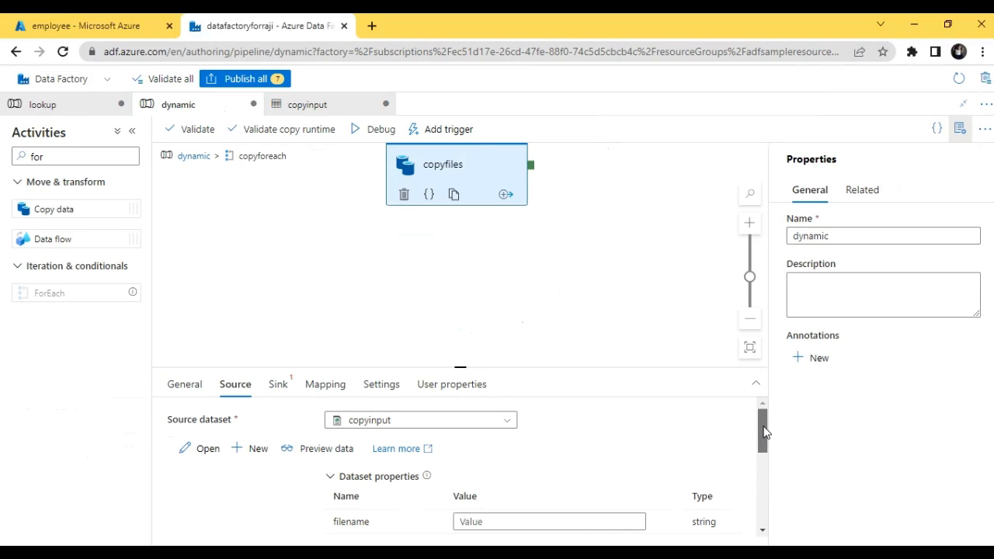
drag(764, 432, 764, 463)
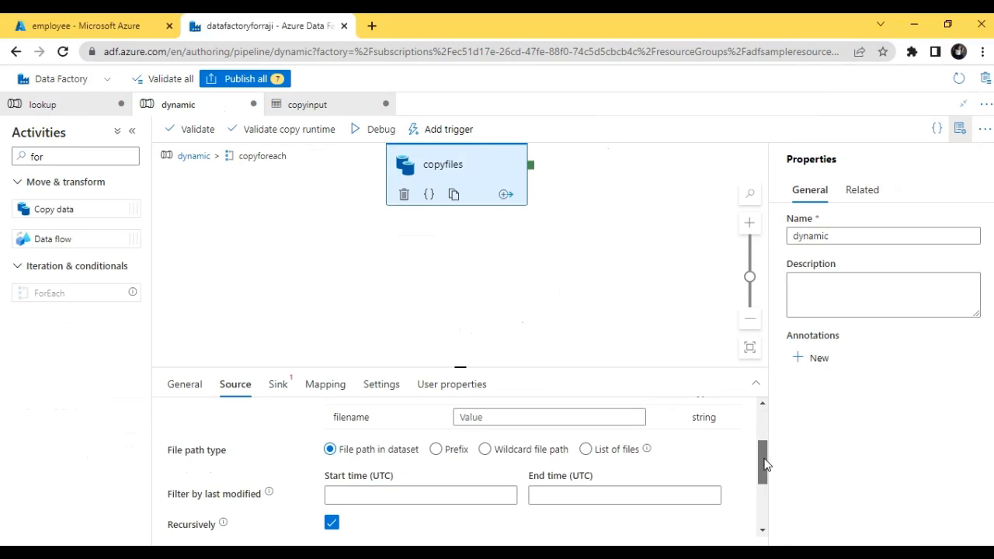
click(544, 417)
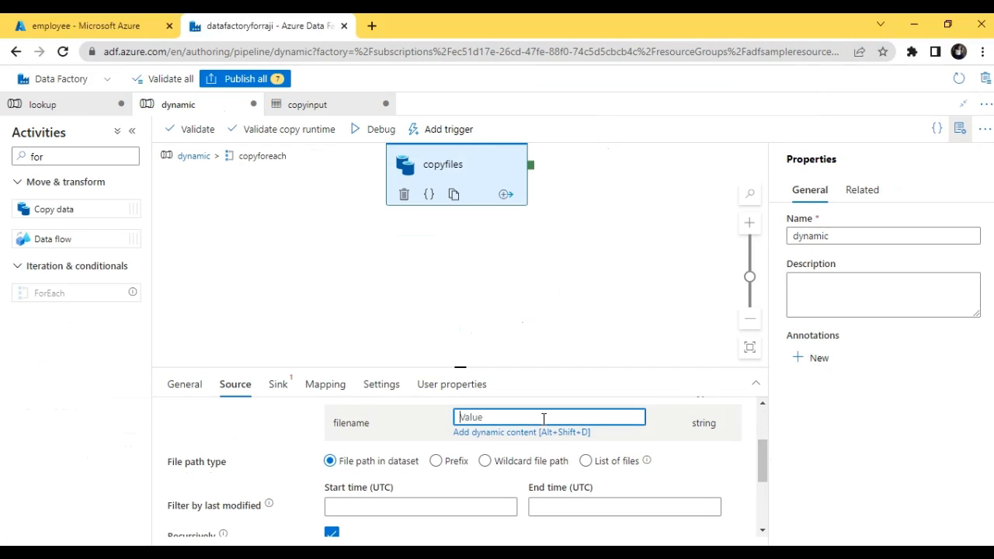
click(502, 435)
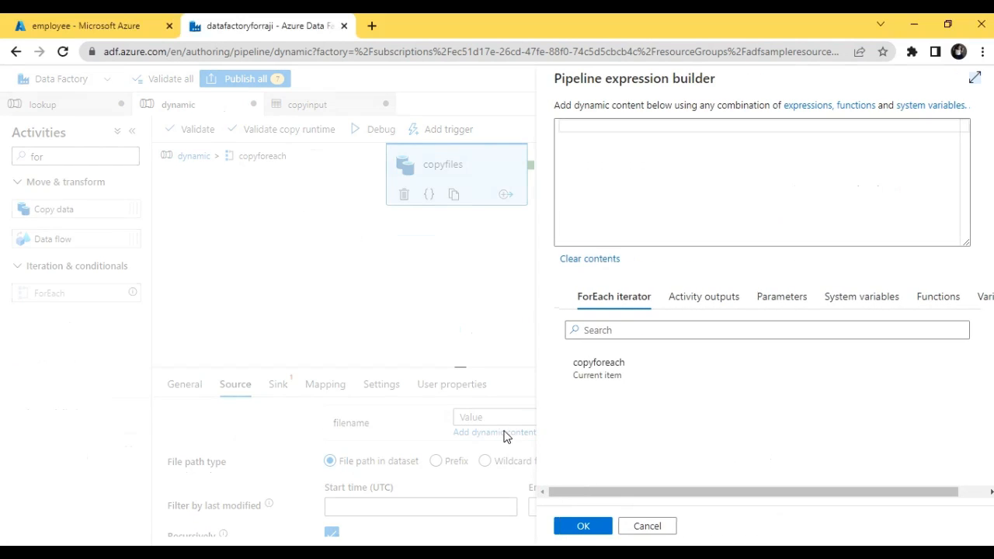
click(607, 375)
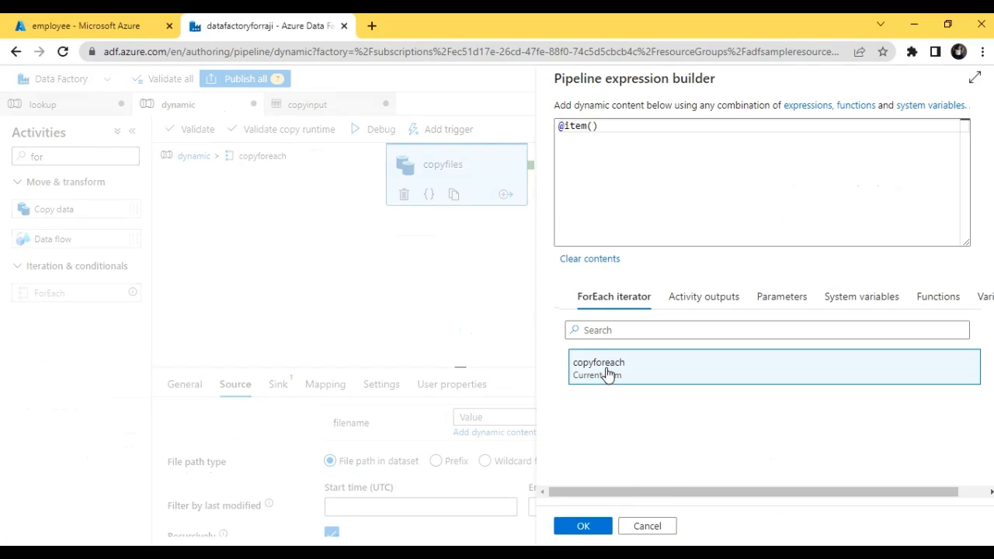
click(622, 131)
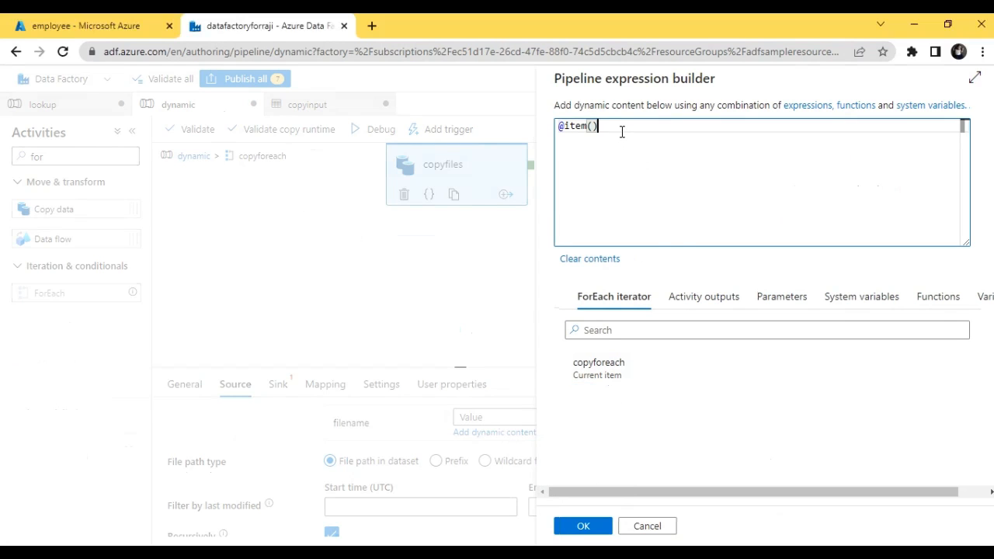
text(.na)
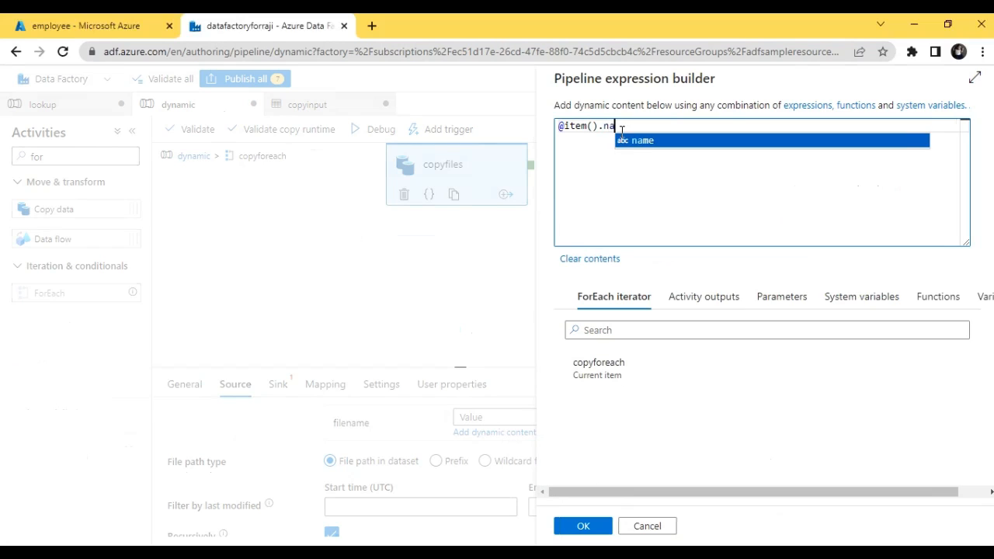
key(Return)
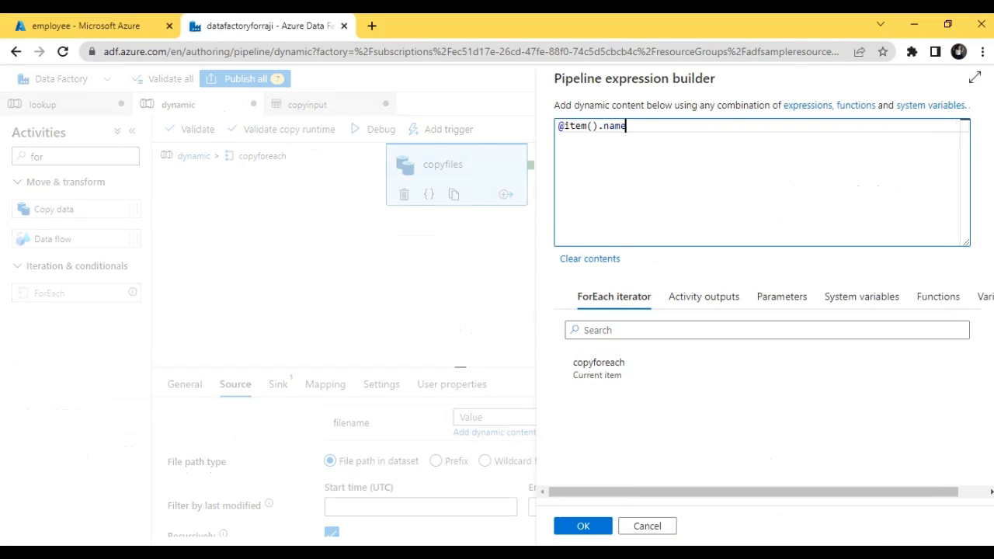
click(583, 527)
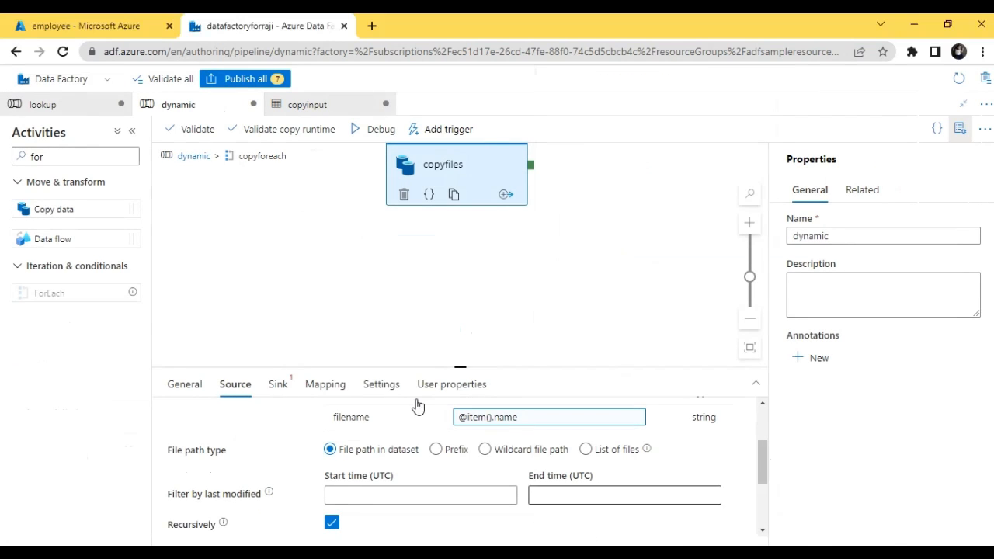
drag(765, 466, 761, 439)
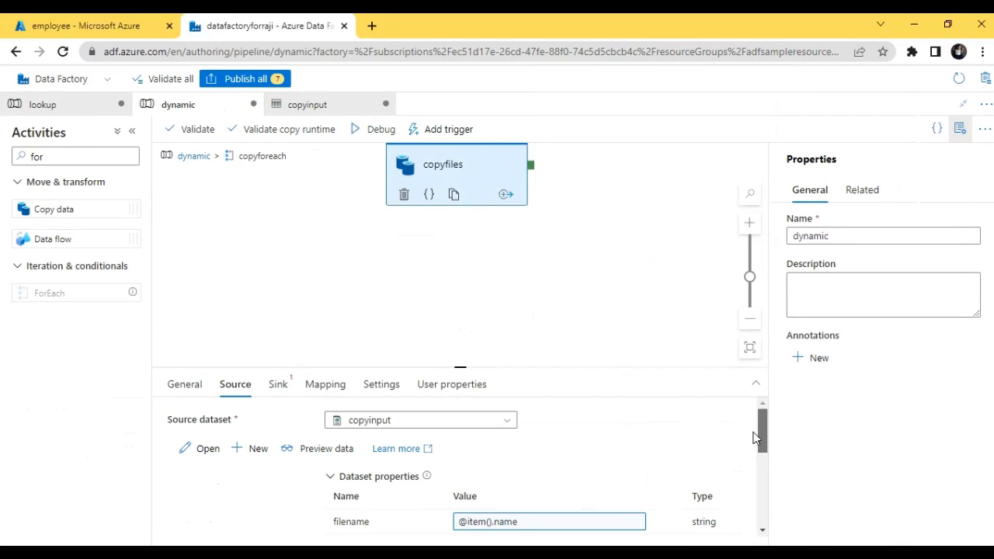
Step: Return to the dynamic pipeline's top level and review the debug output of the getdatafromsource activity
click(190, 156)
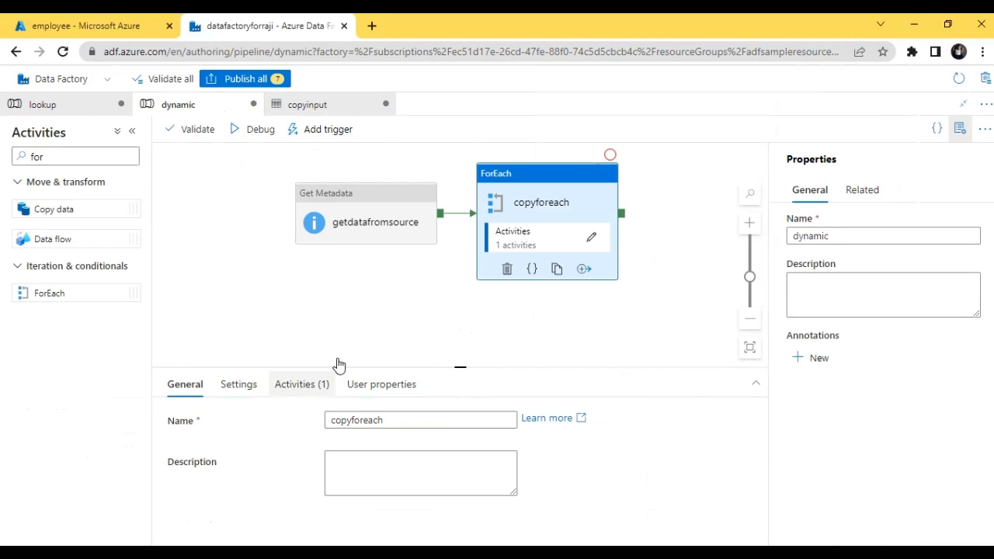
click(390, 332)
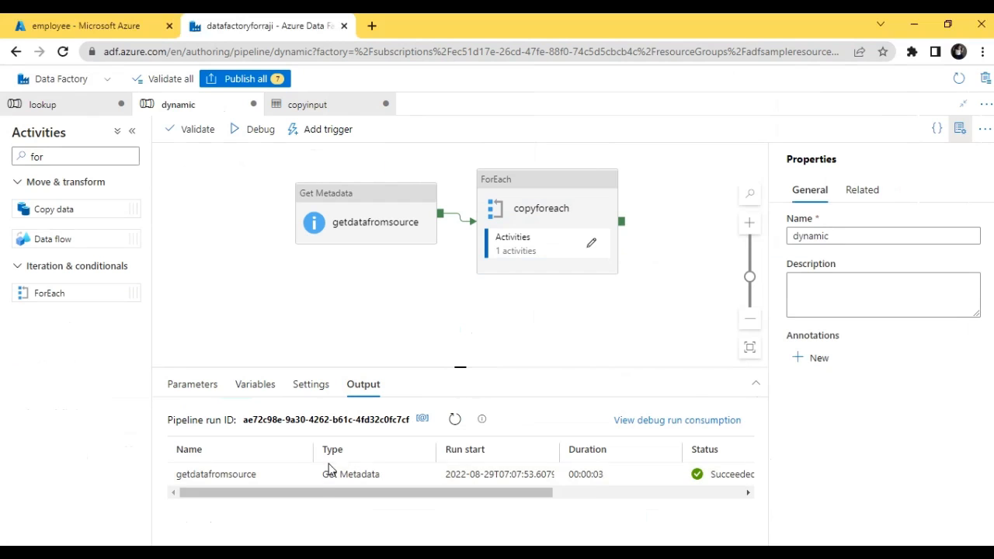
click(302, 474)
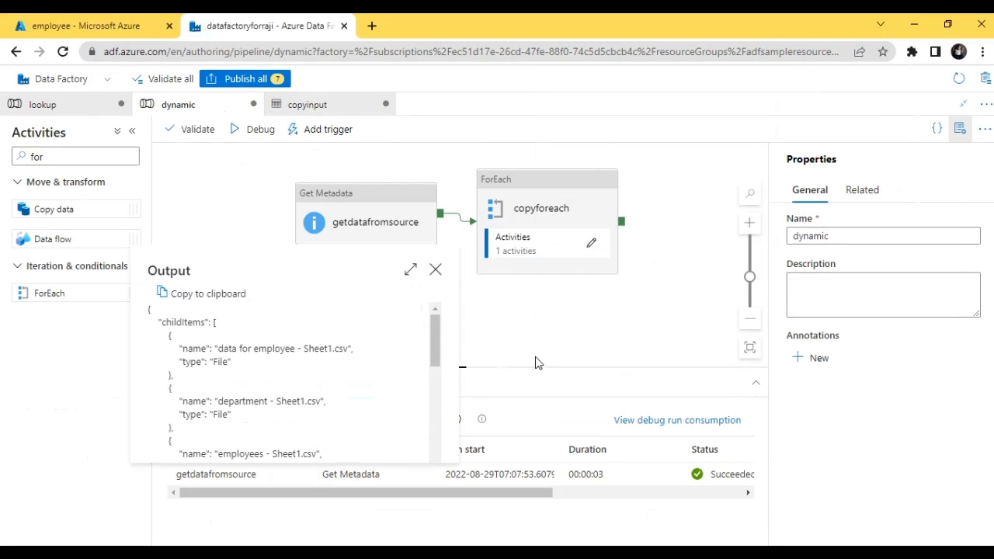
click(436, 269)
Step: Select the copyforeach activity and validate the dynamic pipeline, closing the validation output after checking it
click(545, 226)
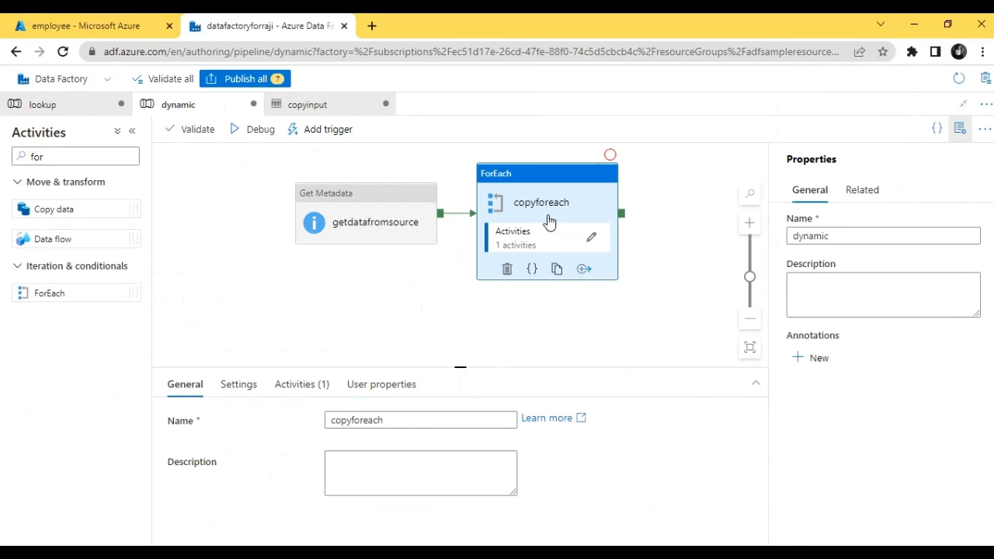
click(177, 138)
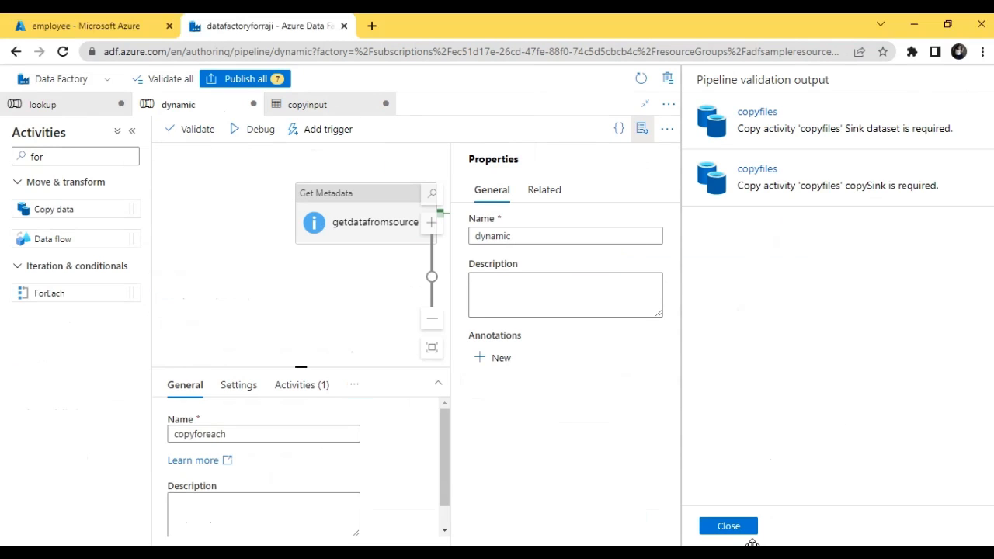
click(728, 526)
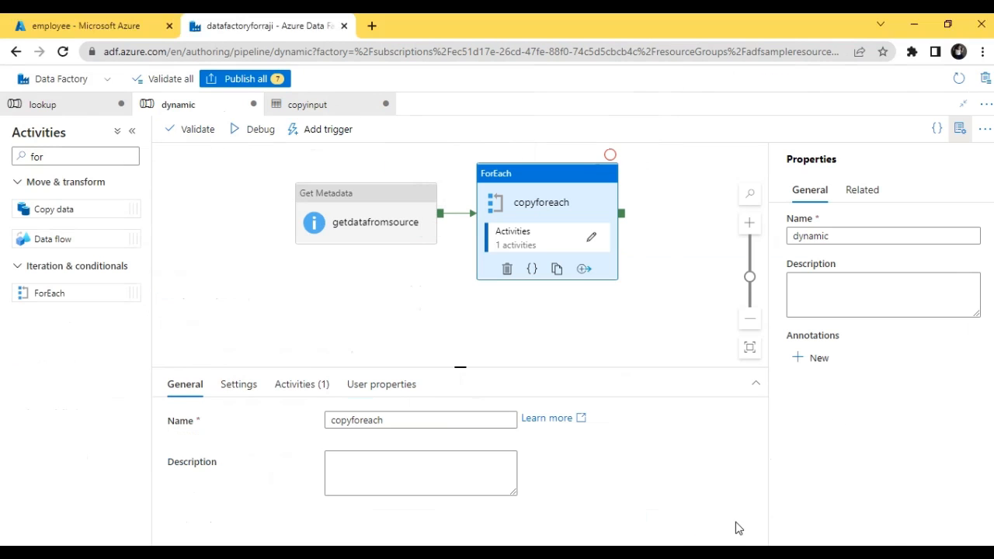
Step: Start a new sink dataset for the copyfiles activity inside copyforeach, using Azure Blob Storage and the DelimitedText format
click(591, 238)
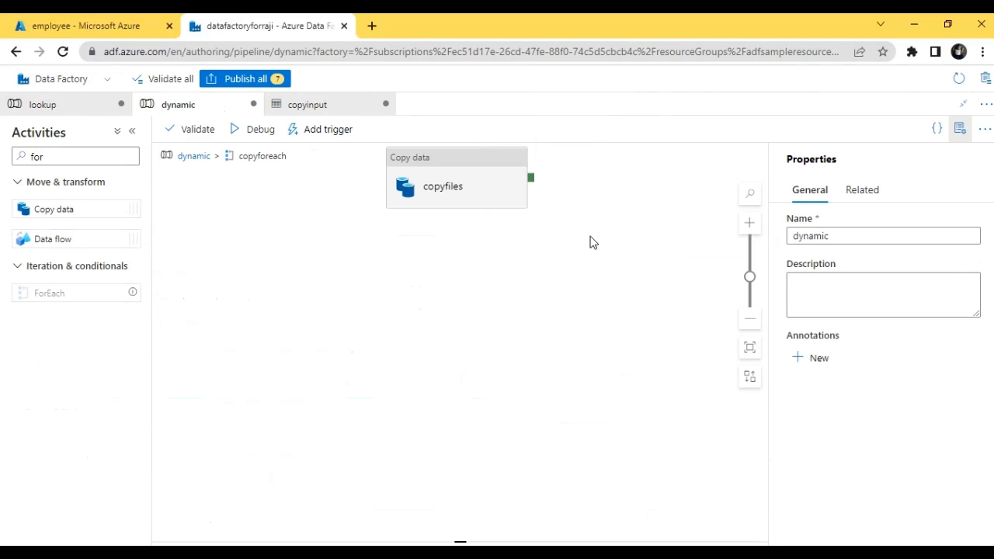
click(421, 181)
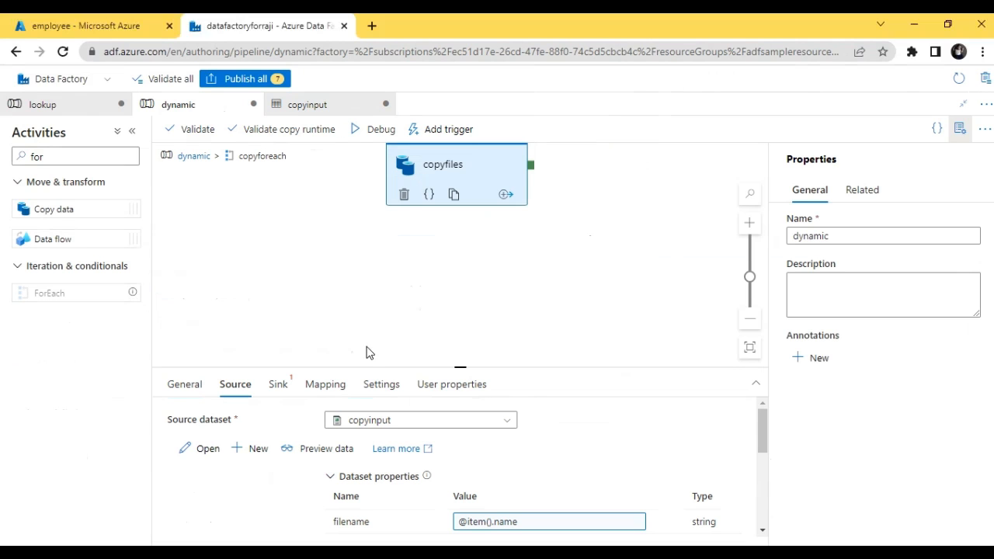
click(280, 386)
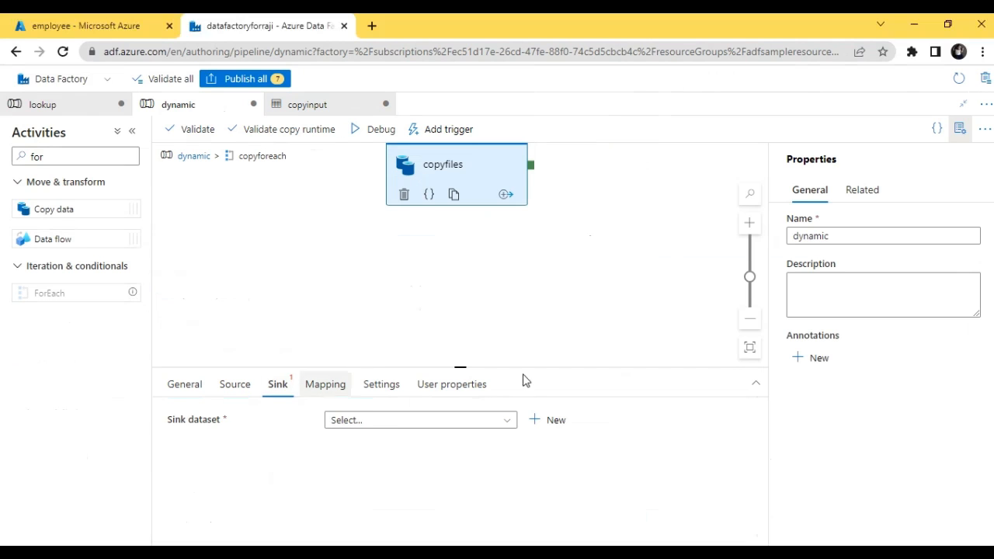
click(547, 420)
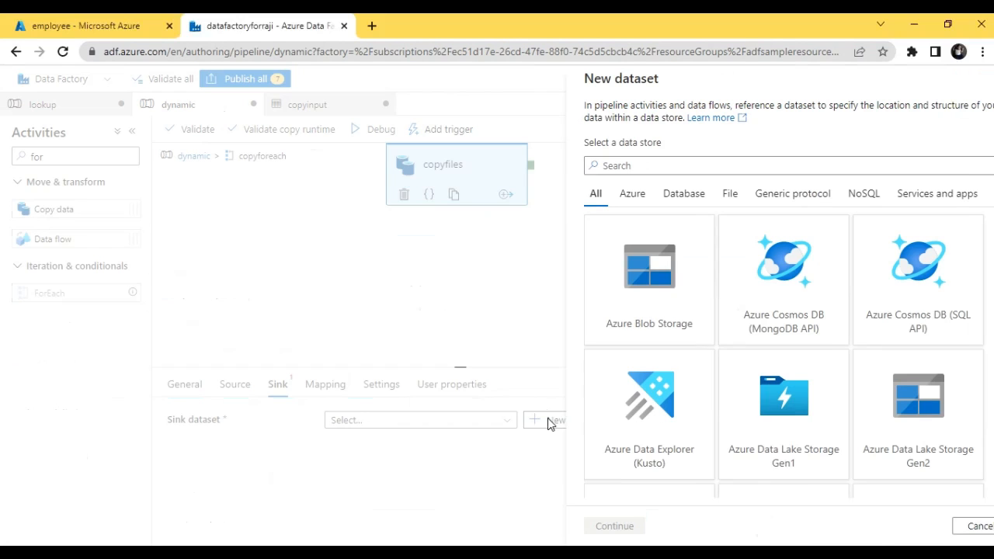
click(646, 283)
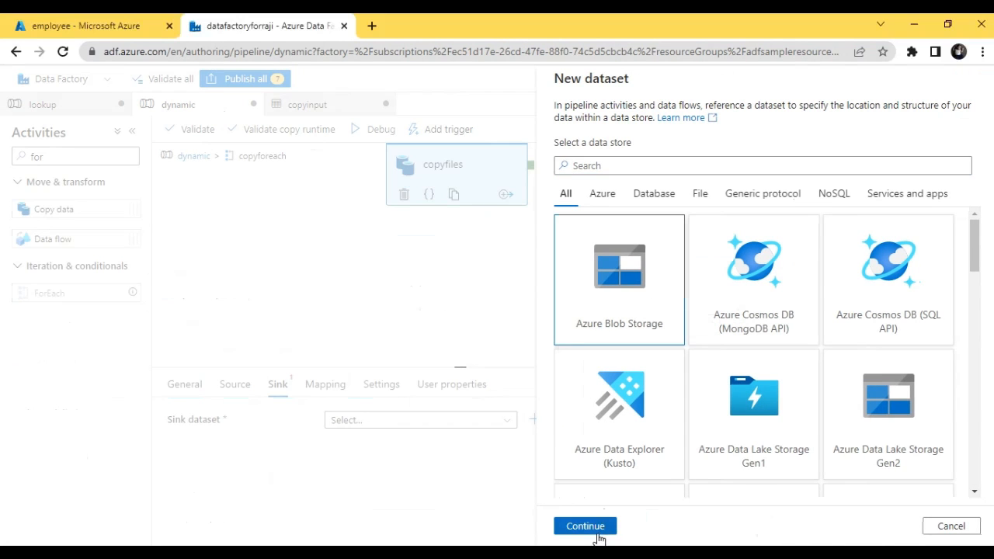
click(595, 528)
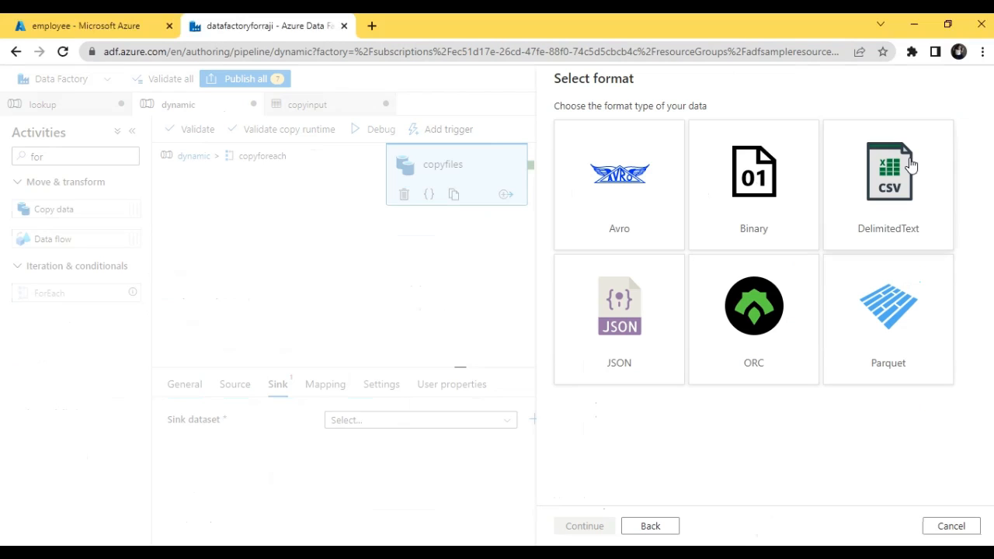
click(912, 166)
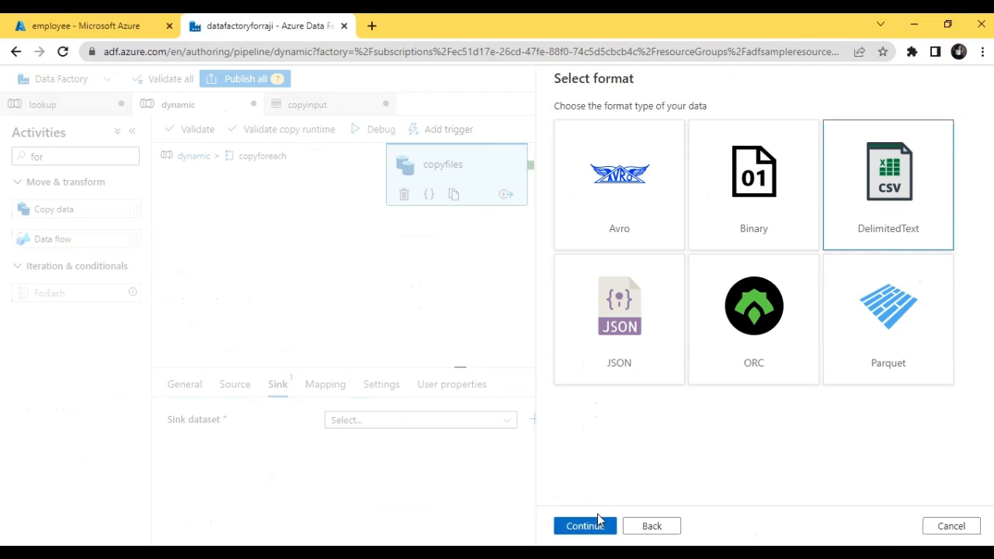
click(594, 525)
Step: Name the sink dataset copyout, treat its first row as header, and choose samplelinkedservice as its linked service
click(630, 127)
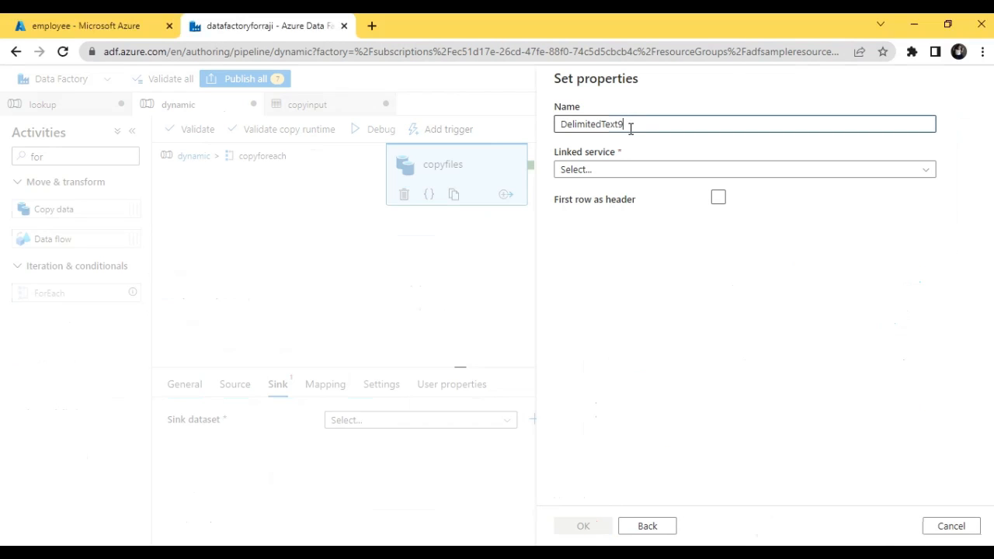
drag(630, 127, 420, 146)
text(cop)
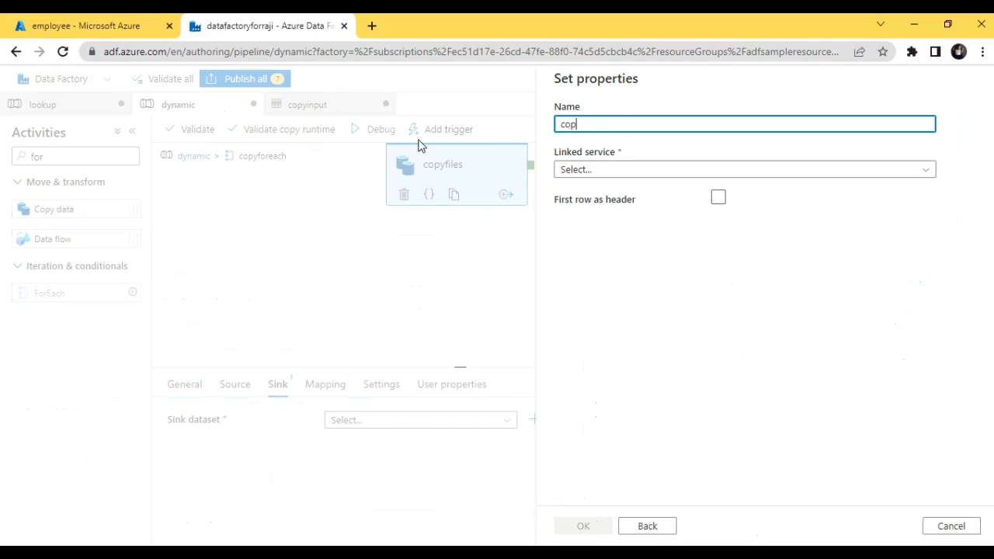
text(yout)
click(718, 199)
click(651, 172)
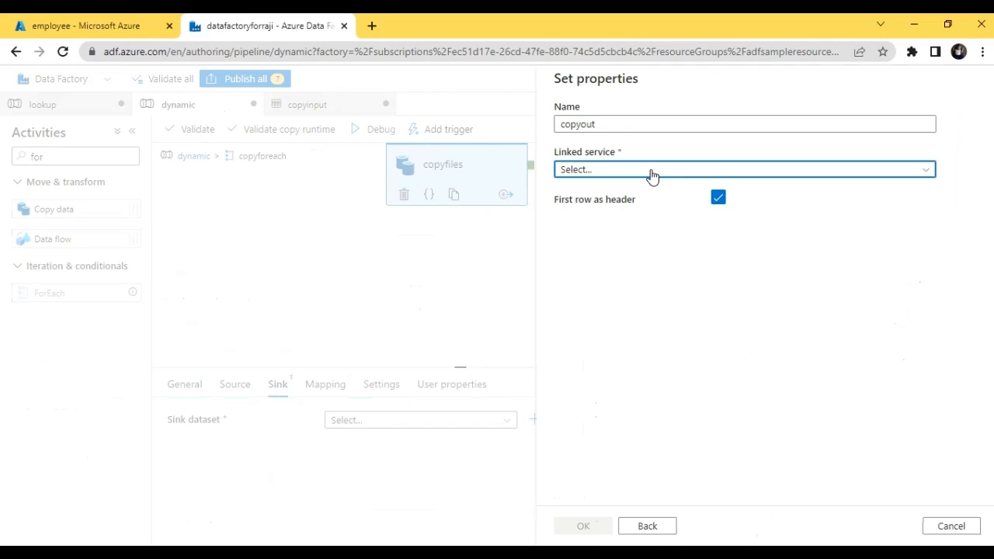
click(652, 172)
click(632, 259)
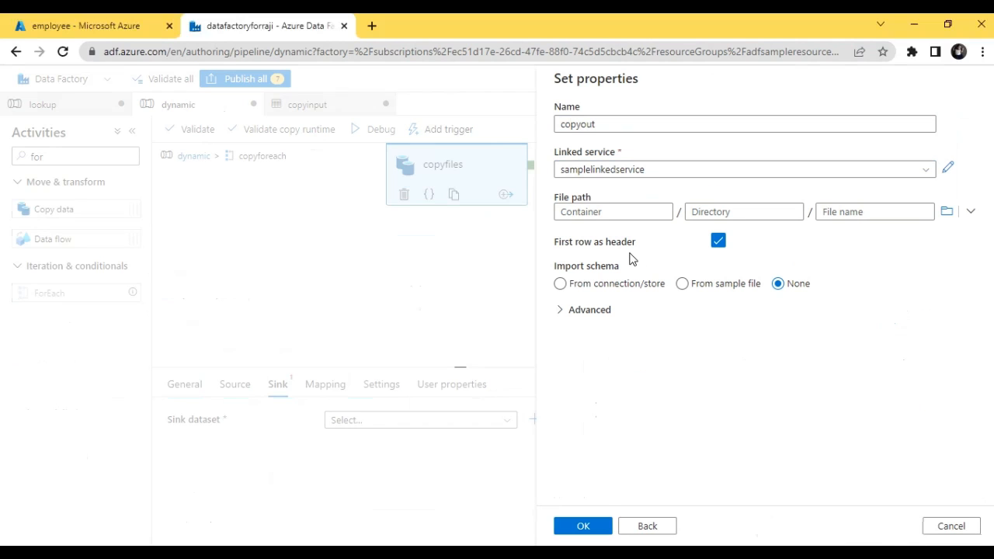
Step: Set copyout's file path to employee/dynamicoutput with schema import set to None, and create the dataset
click(947, 211)
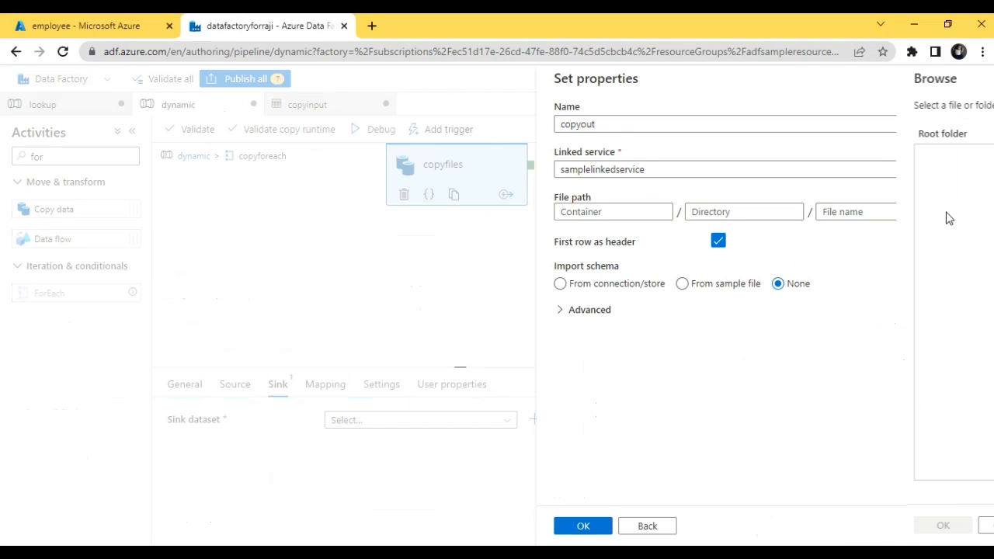
click(612, 233)
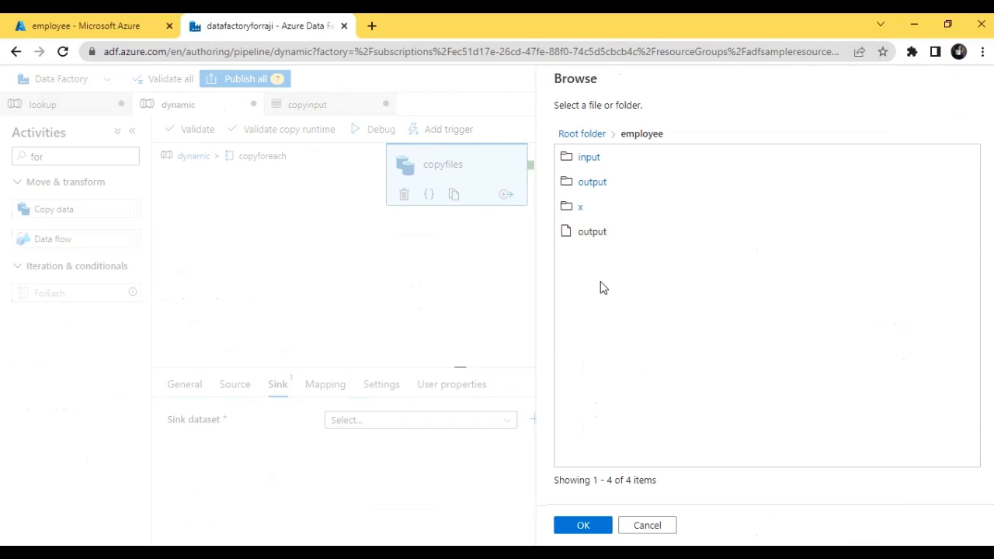
click(581, 526)
click(759, 211)
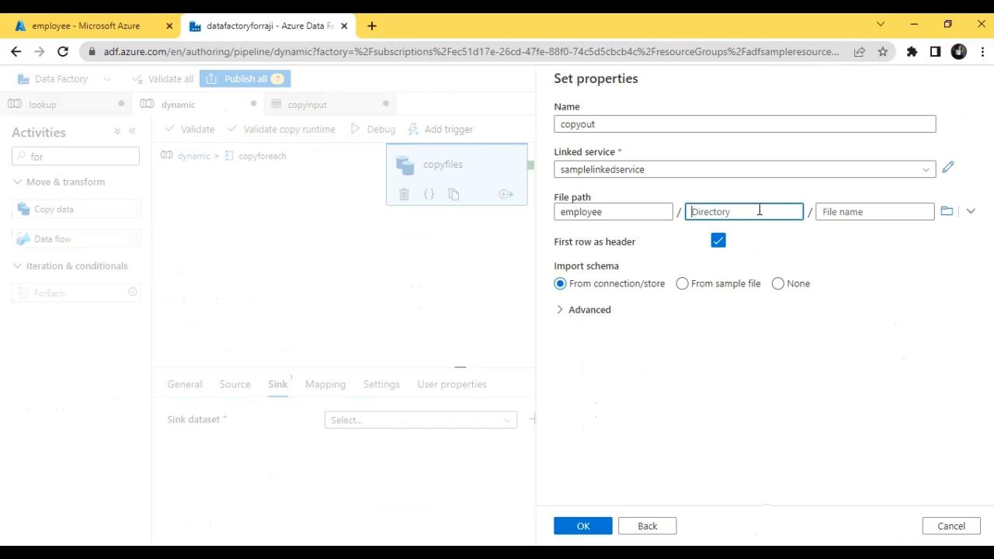
text(dynamicoutput)
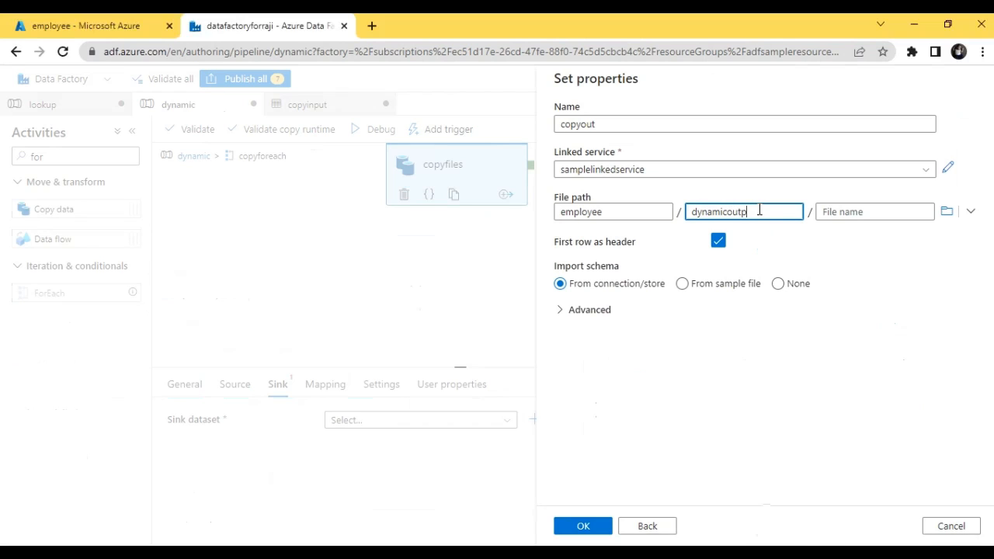
click(780, 284)
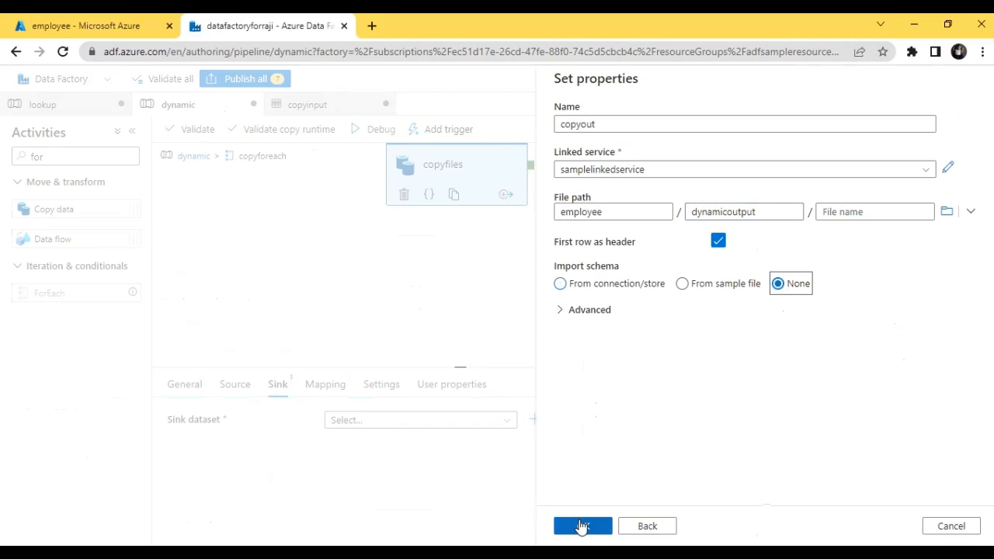
click(579, 528)
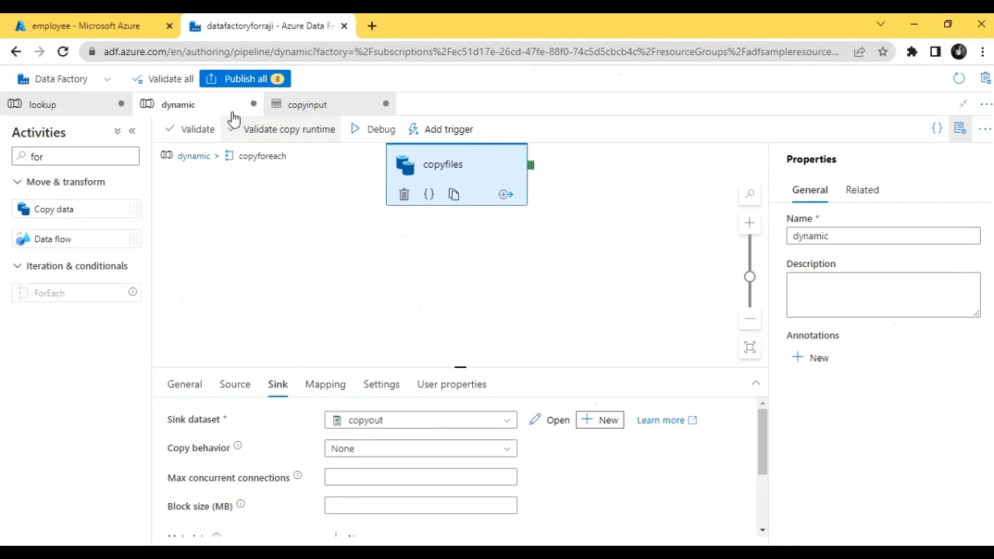
Step: Return to the dynamic pipeline's top level and validate it again, closing the validation output after checking it
click(194, 156)
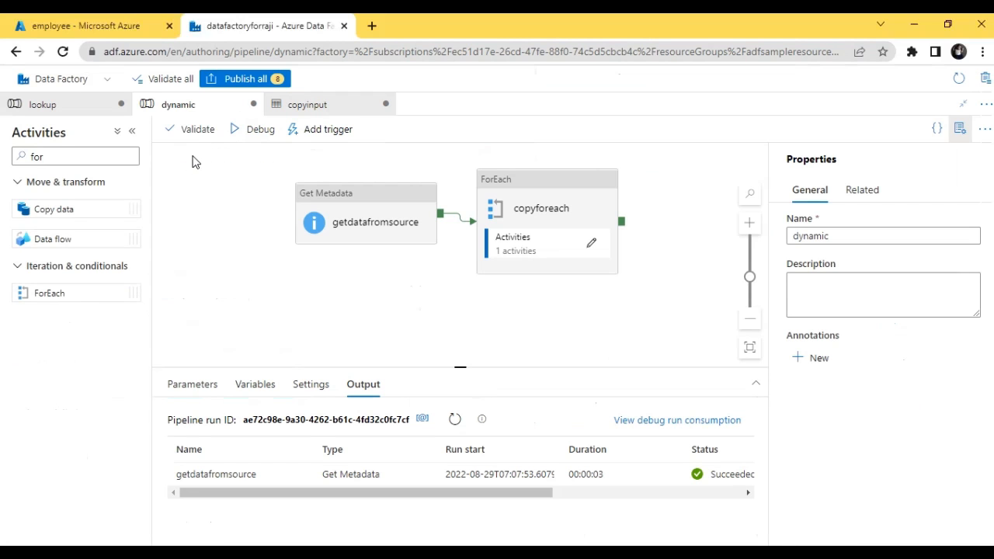
click(194, 129)
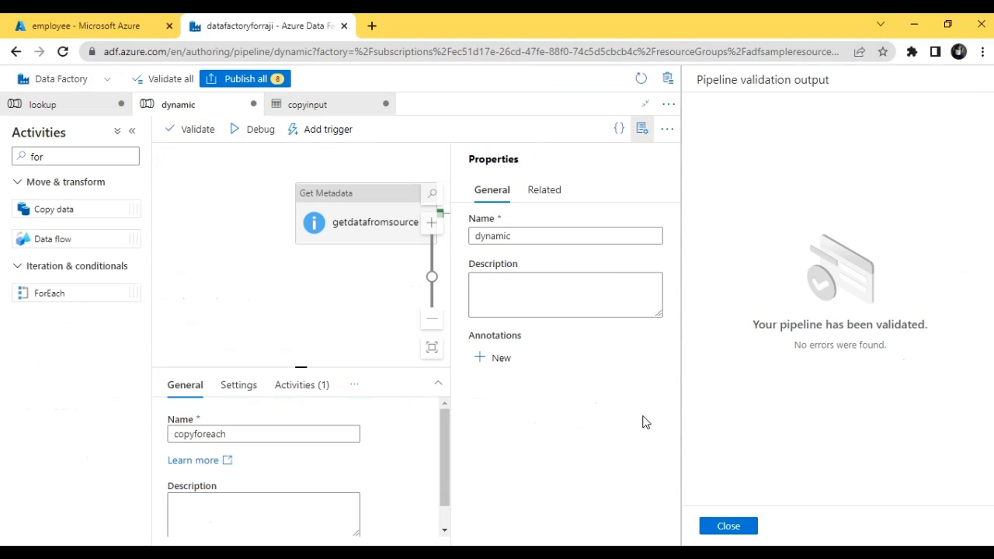
click(730, 528)
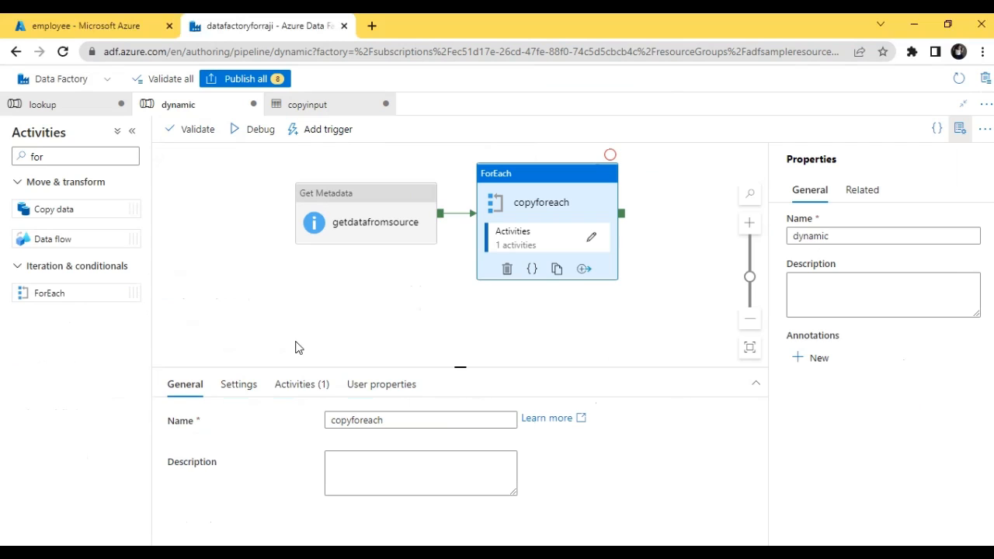
Step: Run the dynamic pipeline in debug mode and open the employee container's dynamicoutput folder in the Azure portal
click(267, 132)
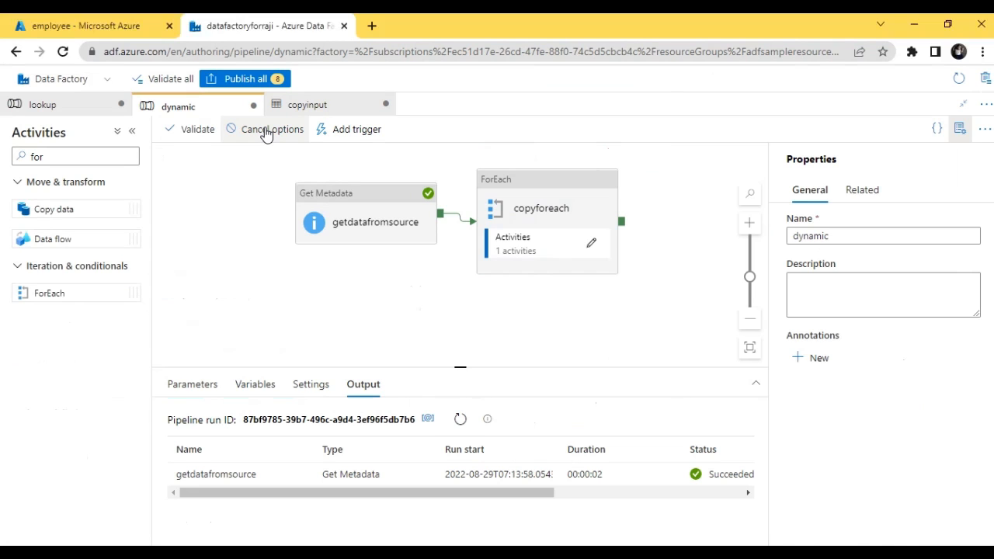
click(83, 21)
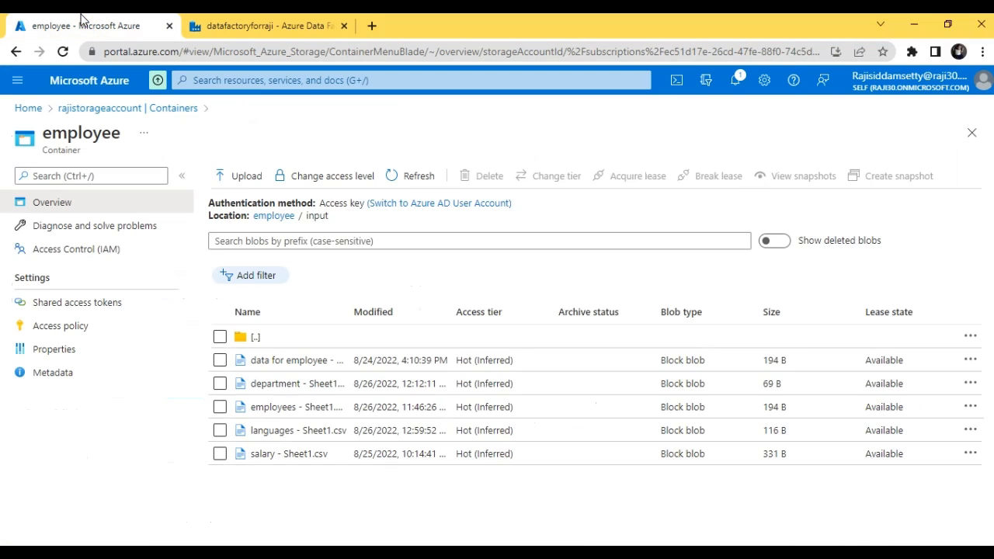
click(125, 109)
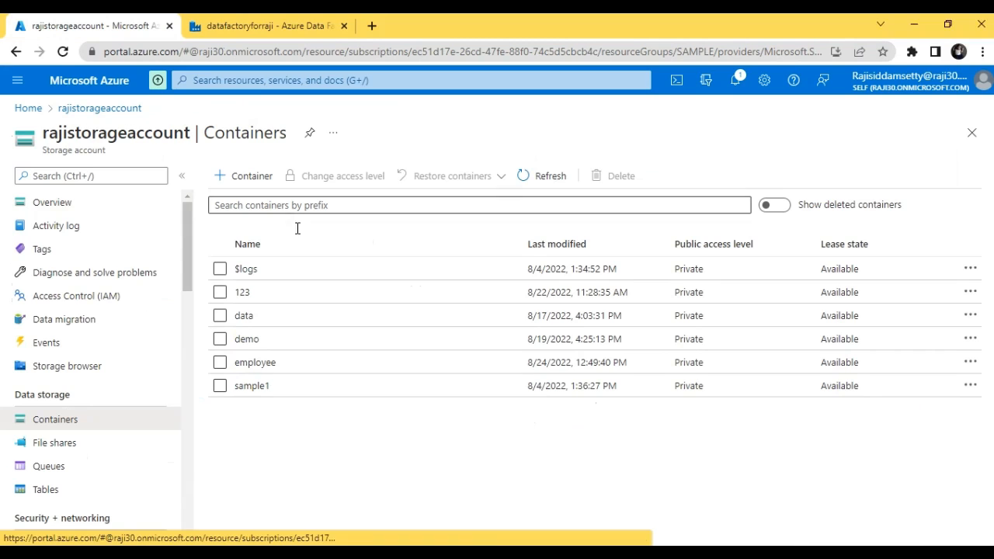
click(250, 363)
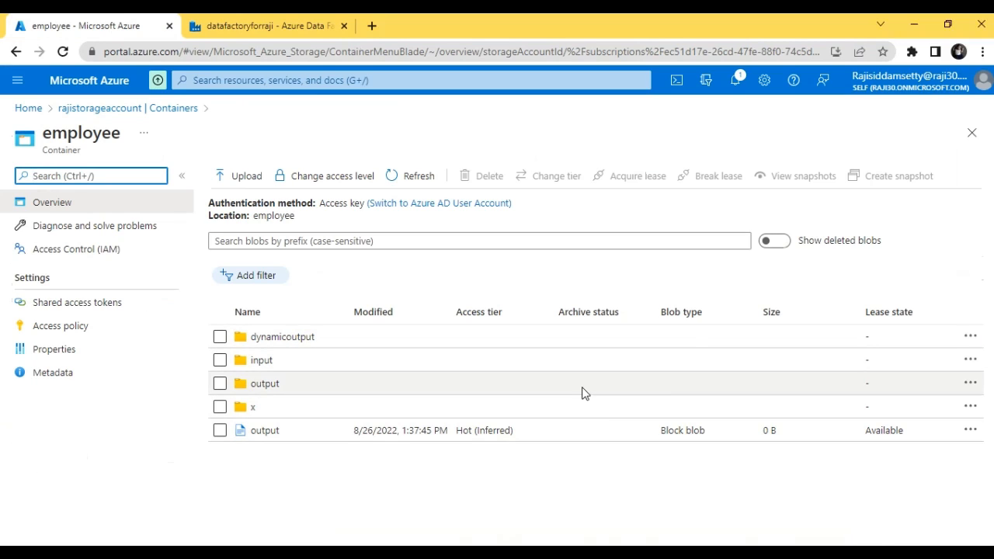
click(287, 336)
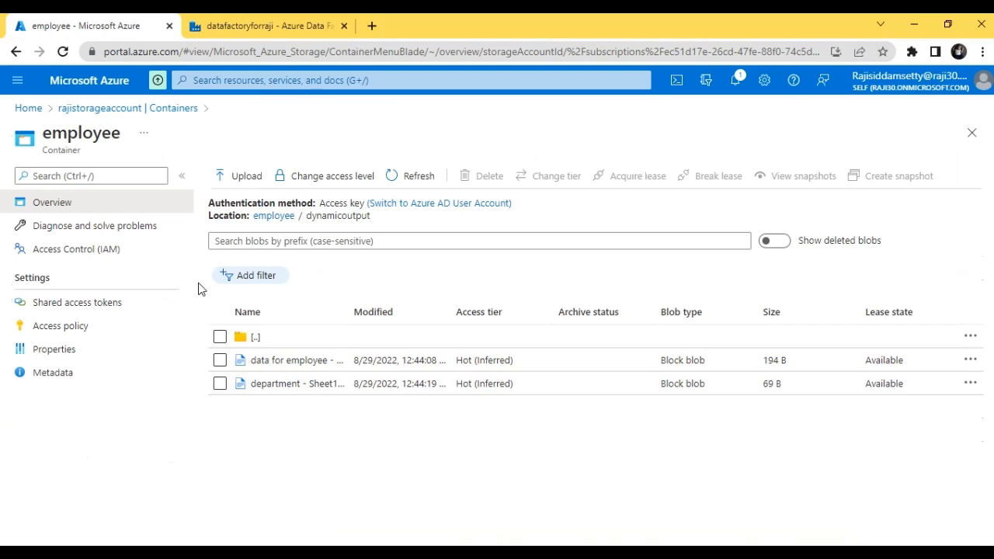
Step: Return to Data Factory and examine the debug run's activity statuses for copyfiles, copyforeach and getdatafromsource
click(262, 25)
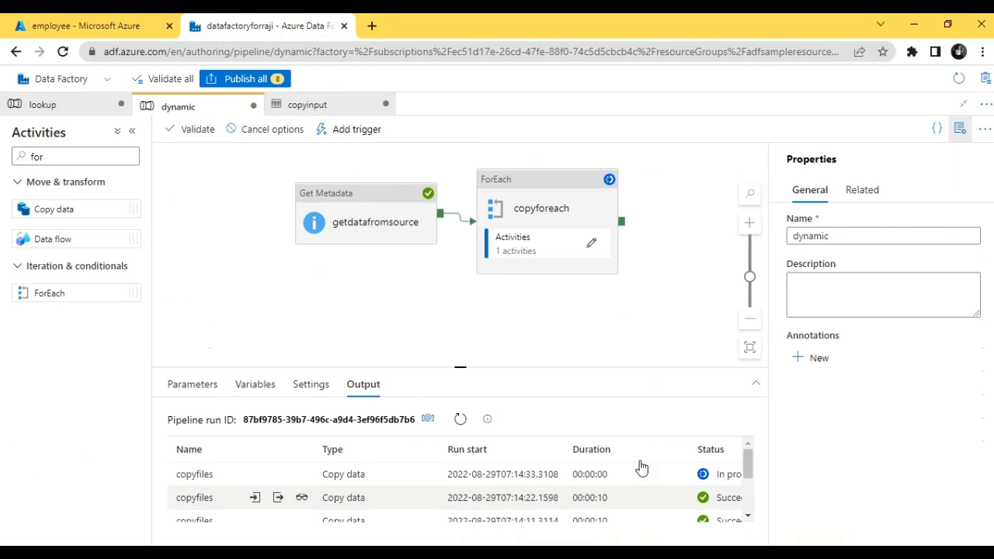
mouse_move(752, 471)
mouse_down()
mouse_move(752, 514)
mouse_move(750, 457)
mouse_move(748, 480)
mouse_up()
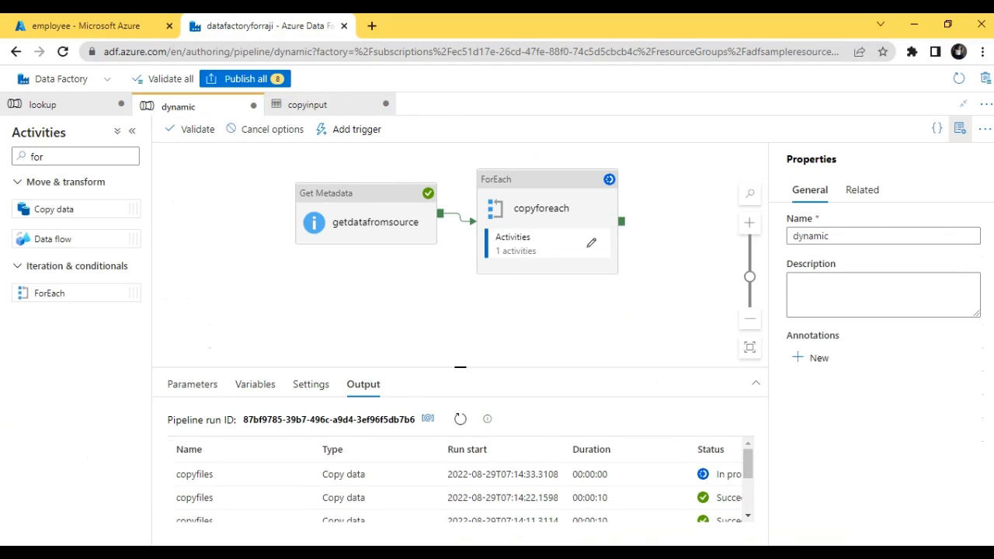
drag(748, 464, 750, 505)
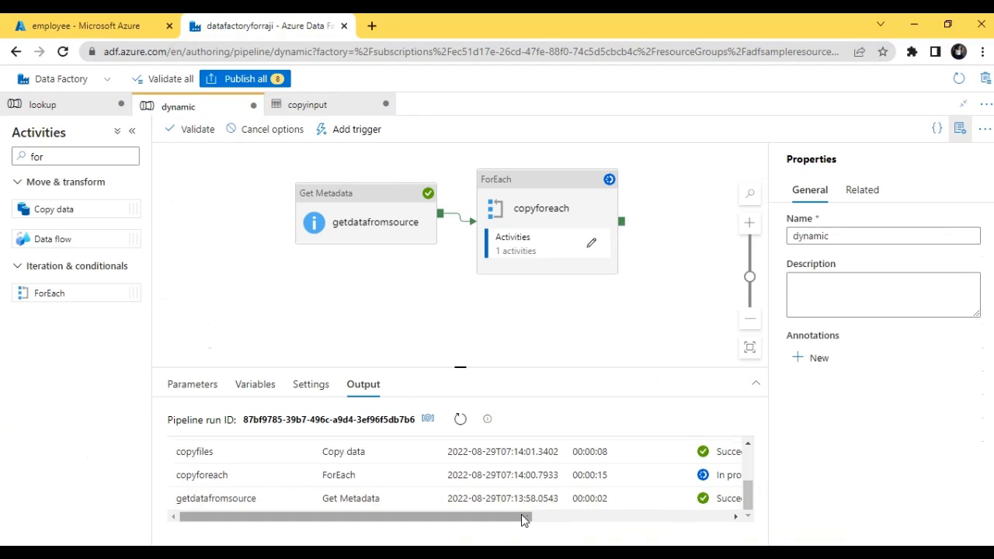
drag(523, 519, 650, 547)
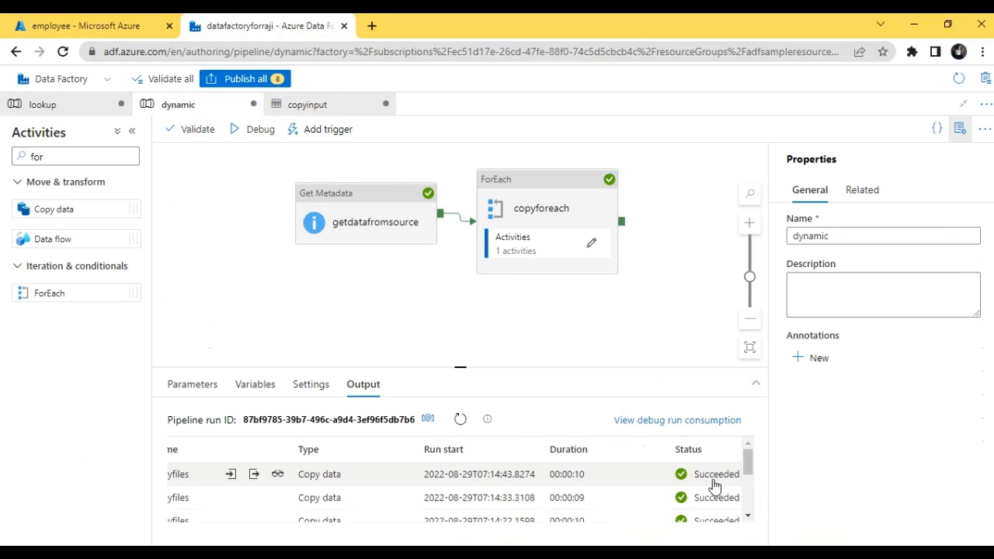
Step: Switch to the Azure portal and reopen employee/dynamicoutput from the storage account's containers to check the copied files
click(101, 25)
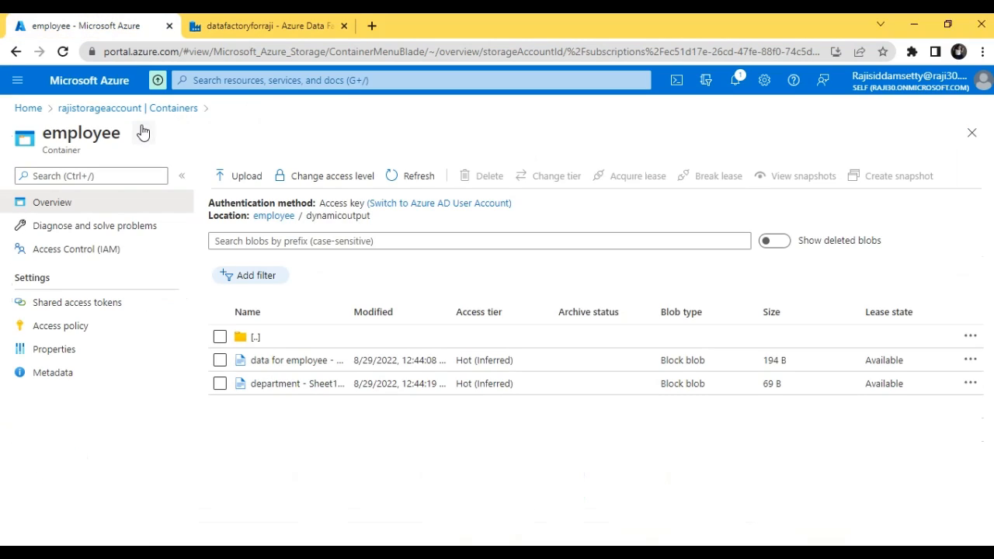
click(62, 108)
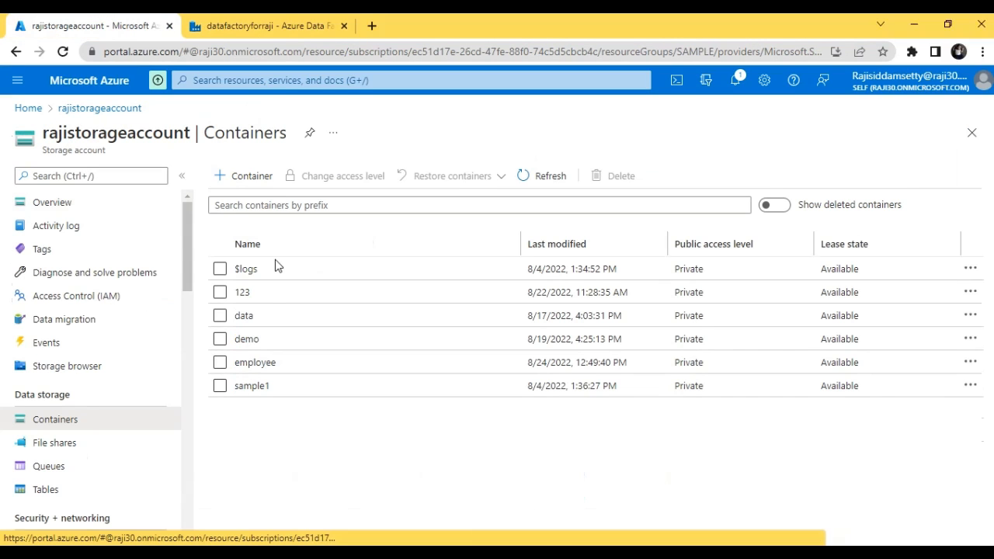
click(264, 362)
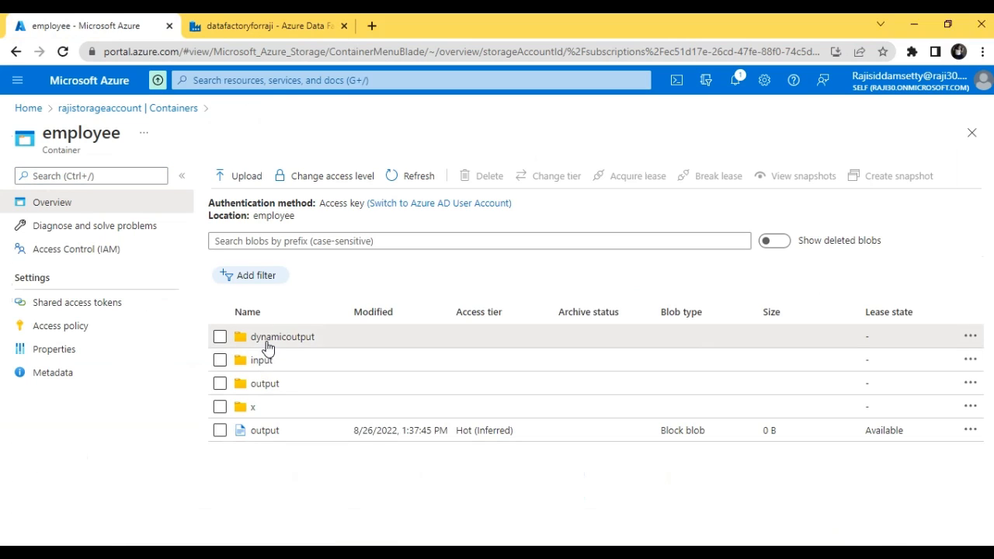
click(267, 346)
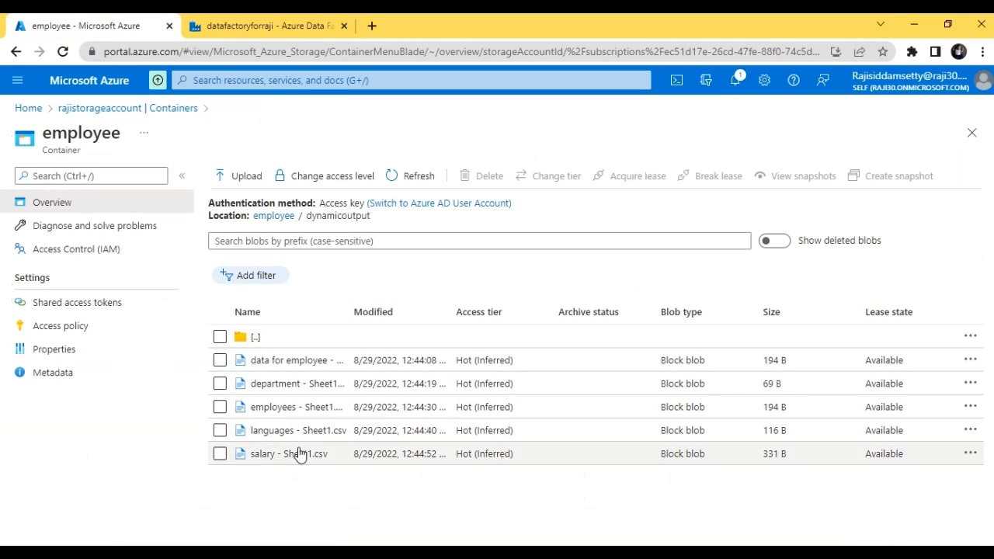
Step: Review the remaining activity statuses of the debug run in Data Factory, and return to the dynamicoutput file list in the Azure portal
click(256, 22)
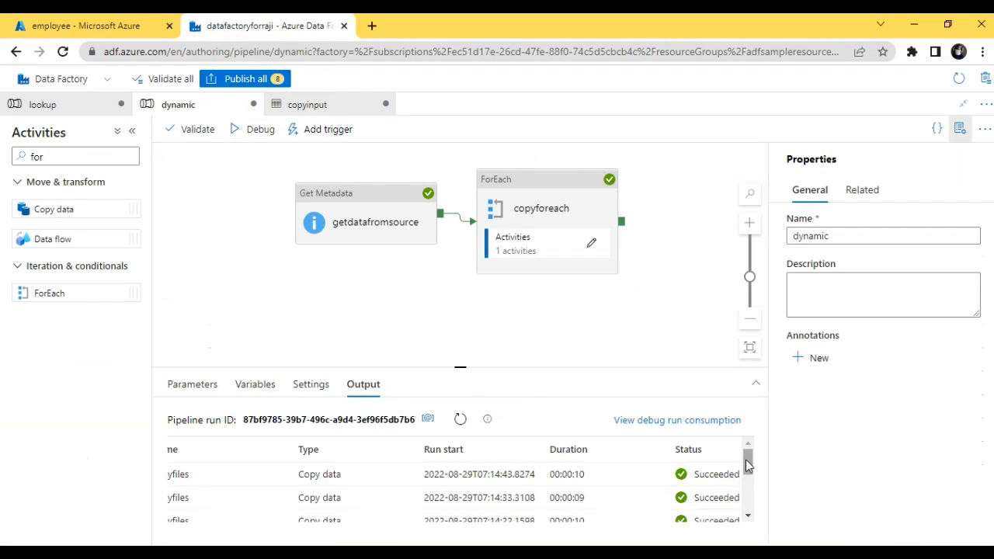
drag(747, 462, 753, 524)
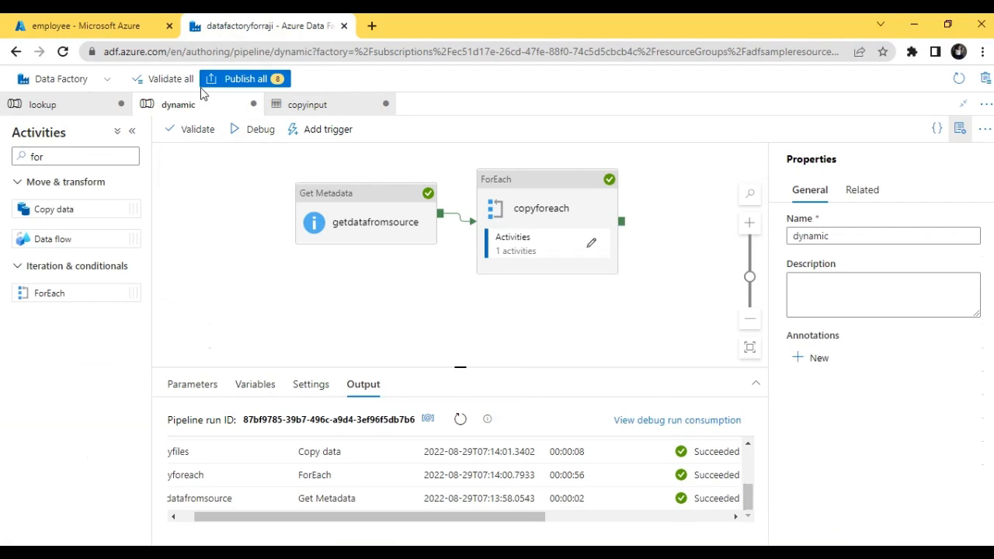
click(43, 24)
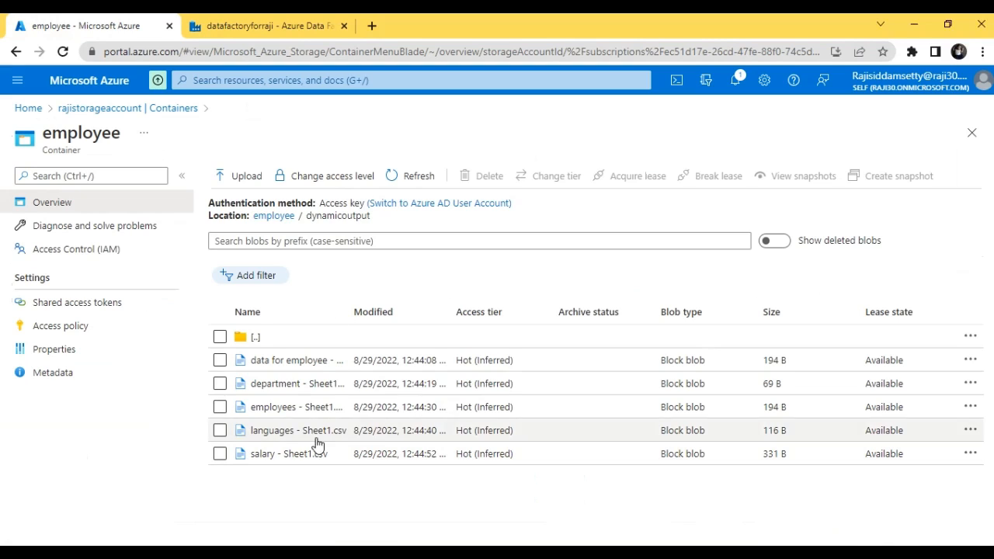